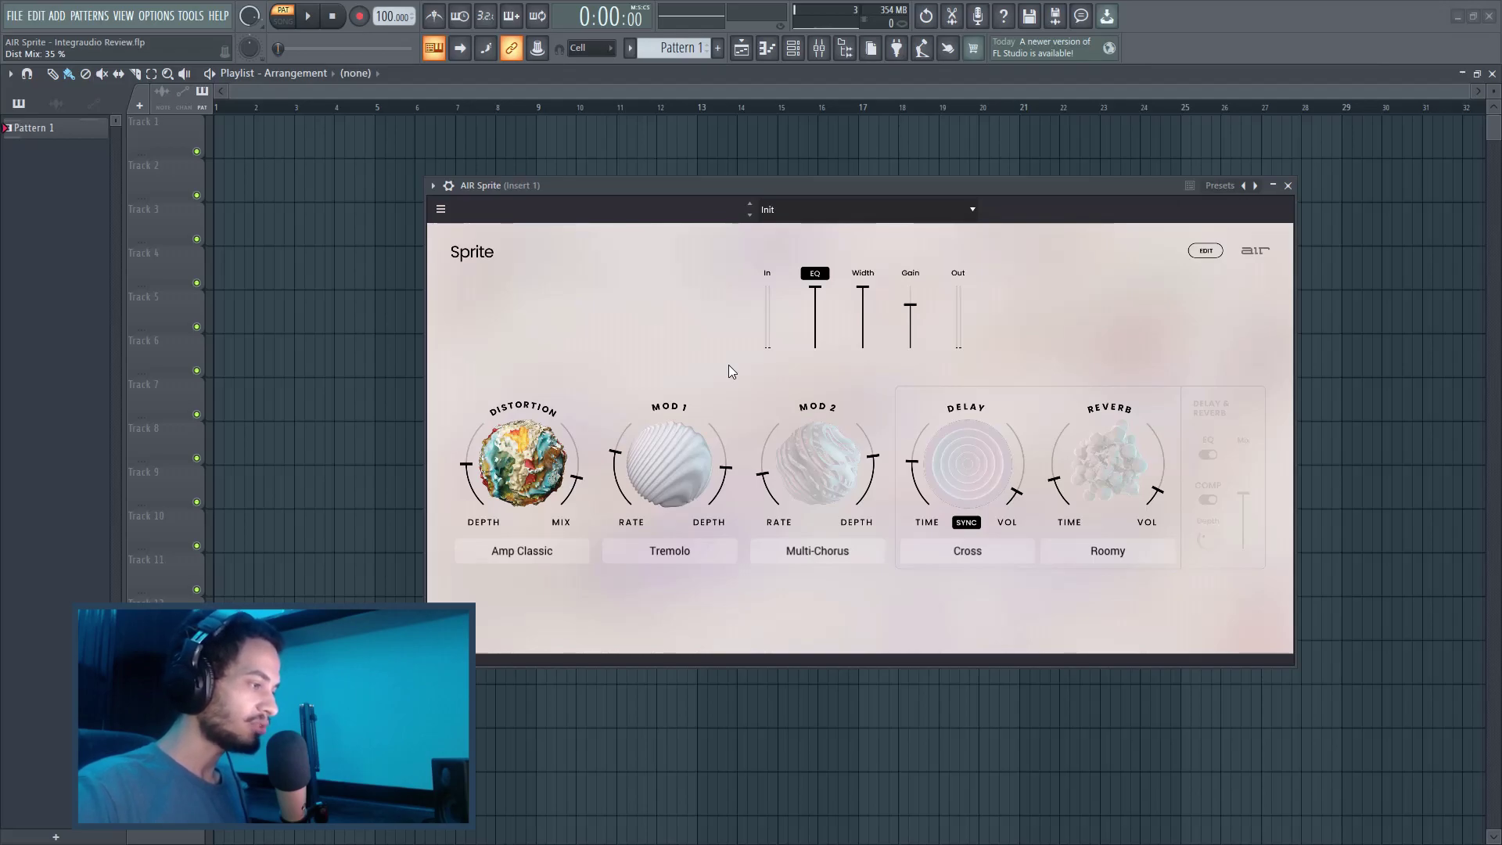
{"action": "left_click", "coordinate": [440, 209]}
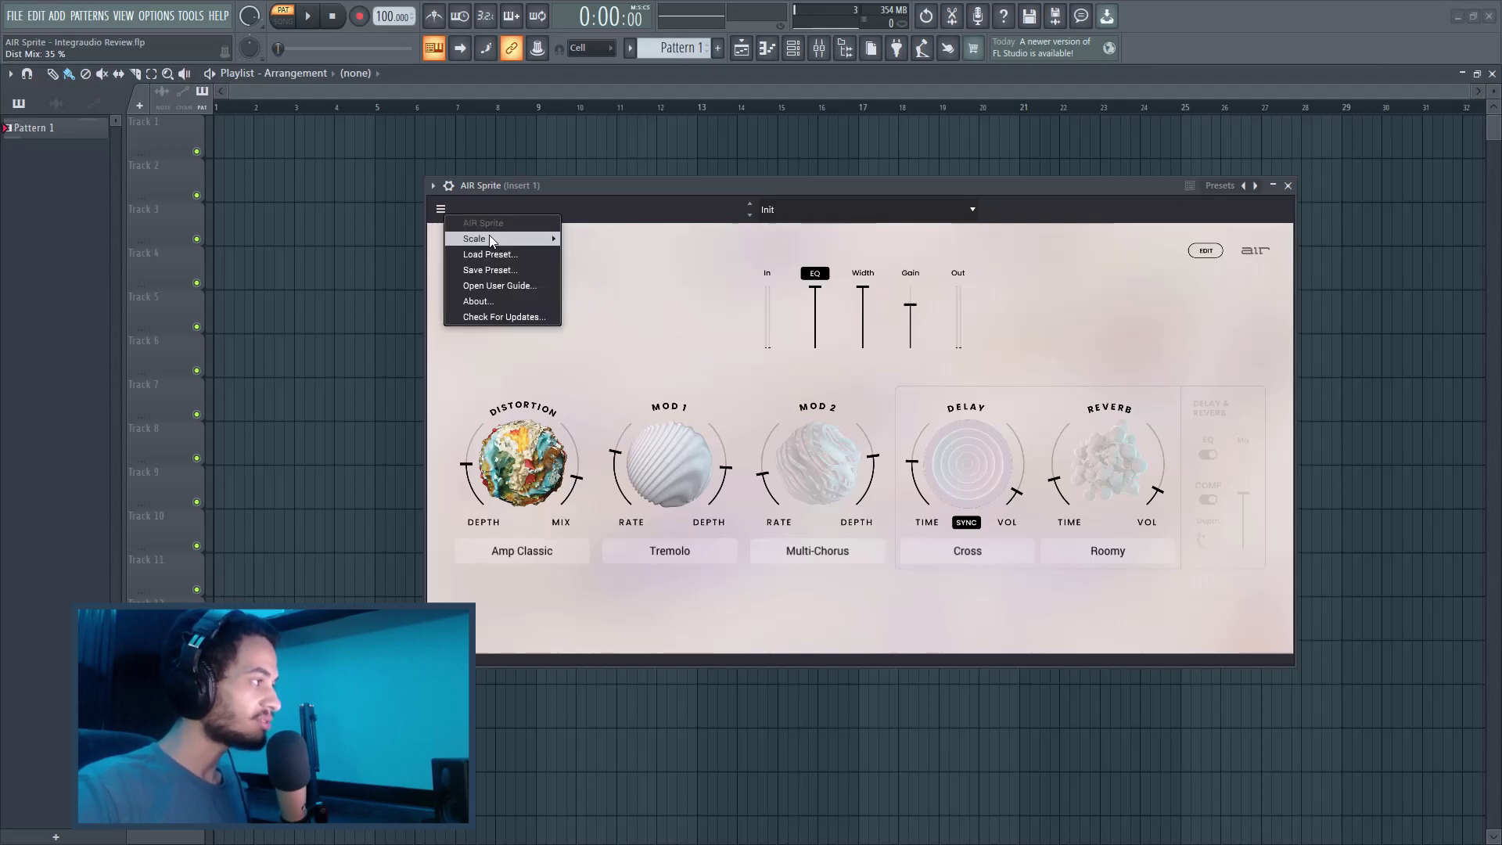
{"action": "mouse_move", "coordinate": [540, 238]}
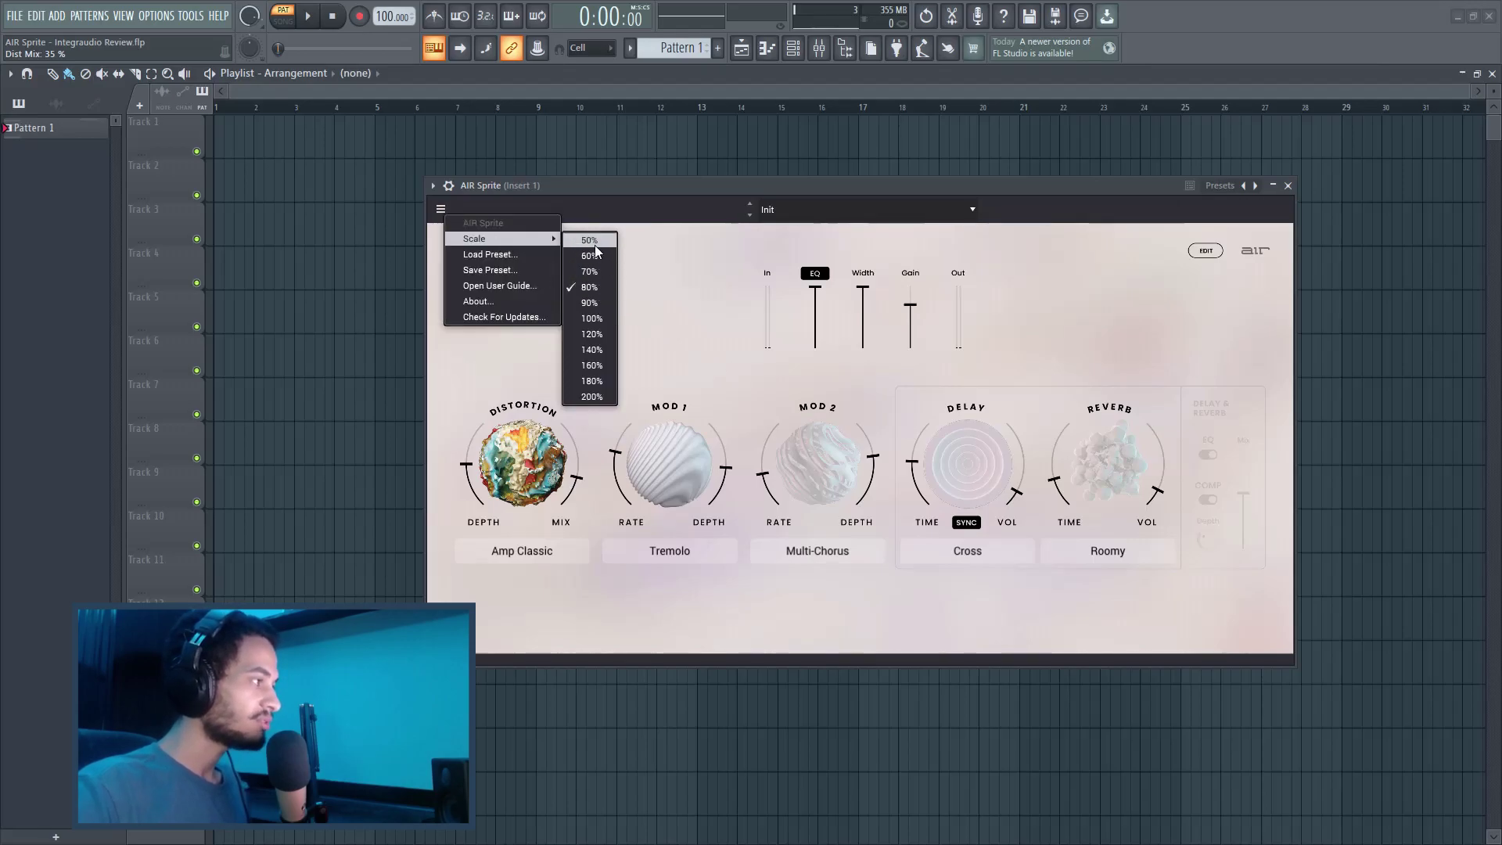
{"action": "left_click", "coordinate": [594, 288]}
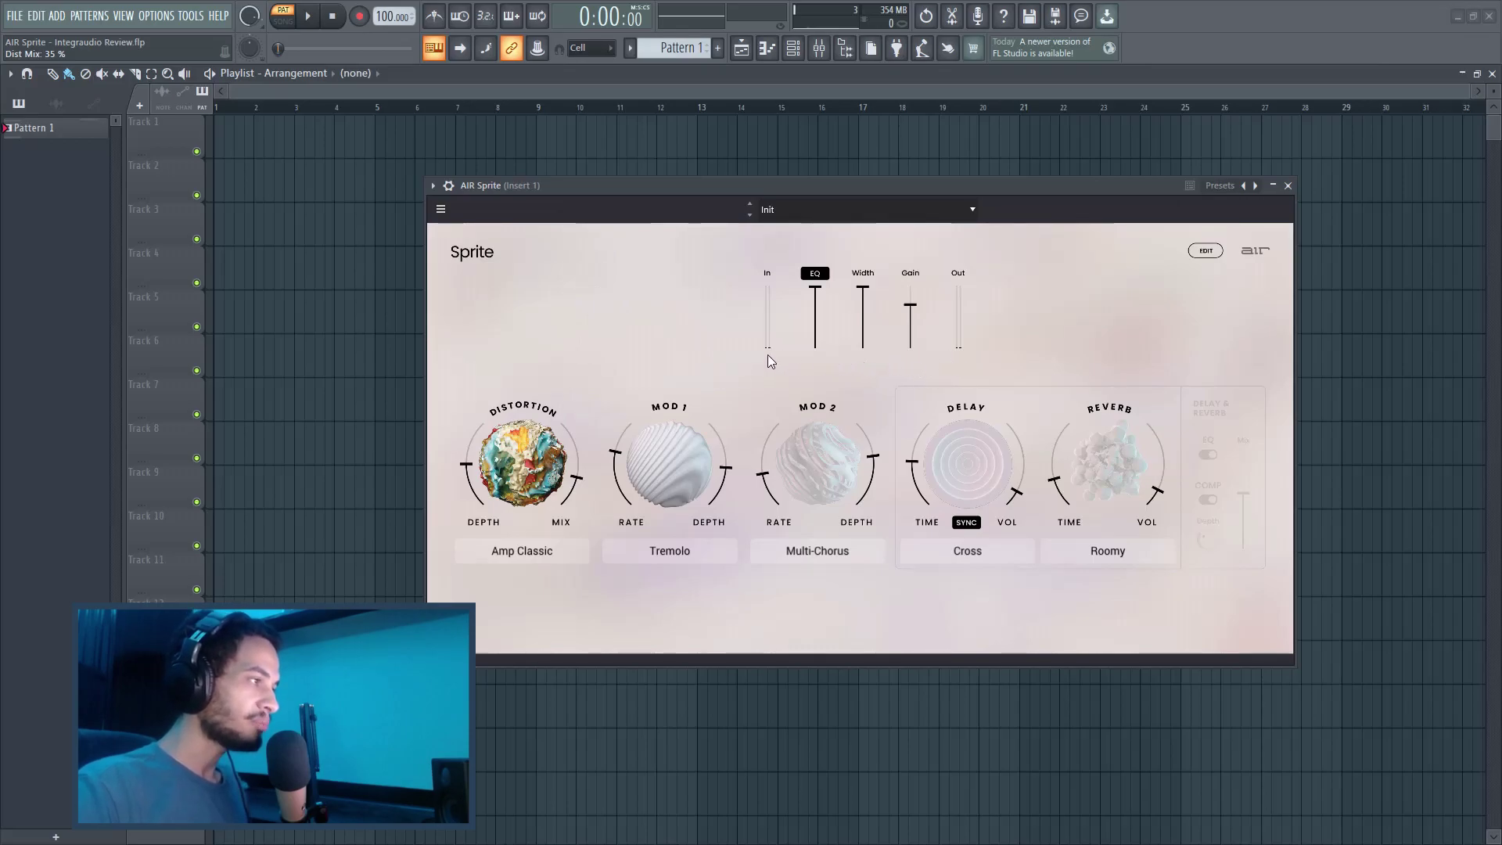
{"action": "left_click", "coordinate": [817, 275]}
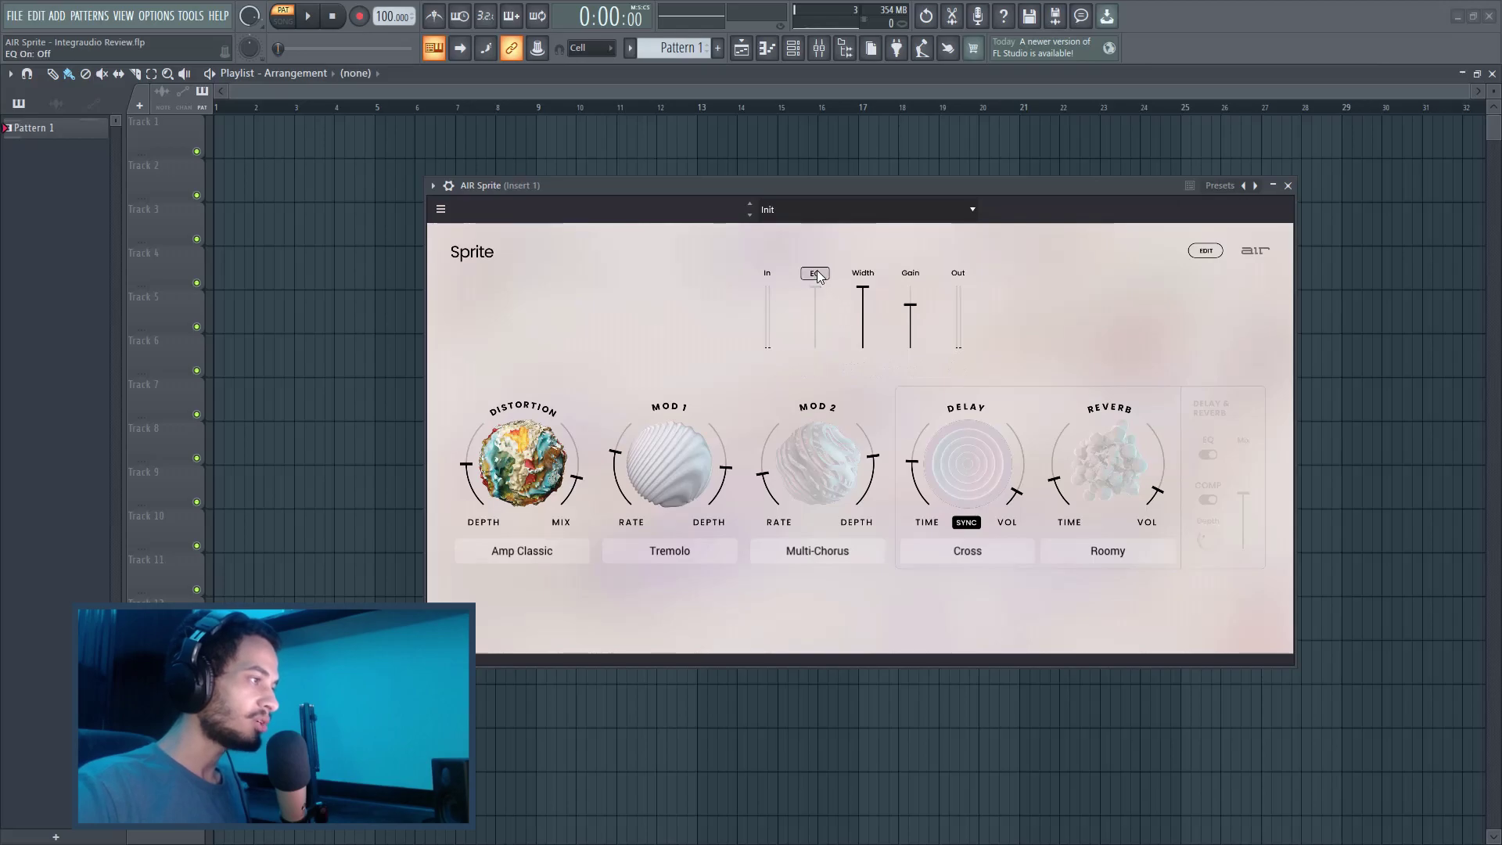
{"action": "left_click", "coordinate": [817, 275]}
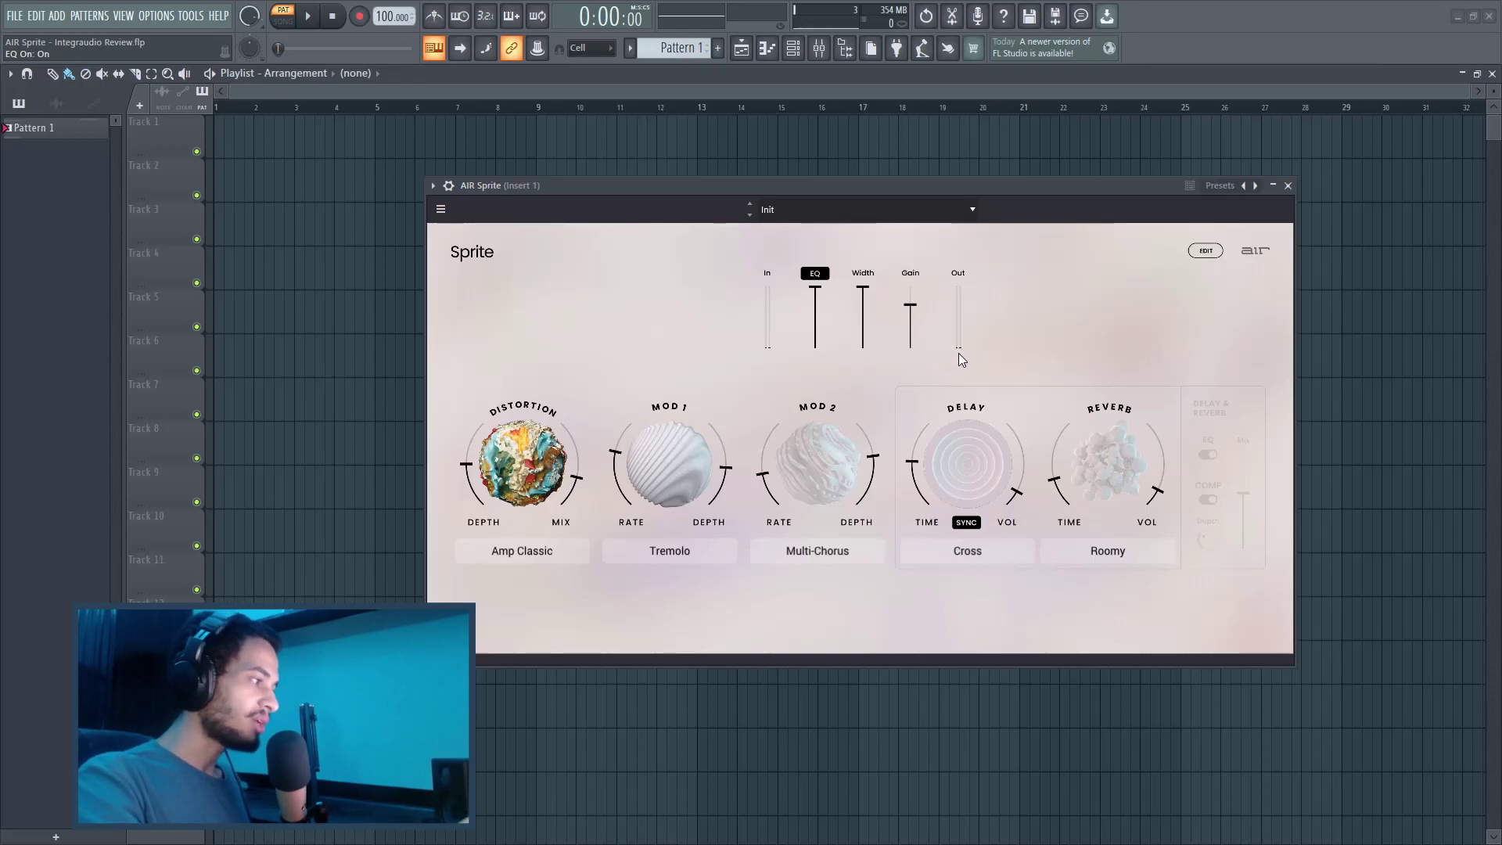
{"action": "left_click", "coordinate": [463, 467]}
Raise the distortion depth to 53 %, leaving the distortion type unchanged
{"action": "mouse_move", "coordinate": [616, 469]}
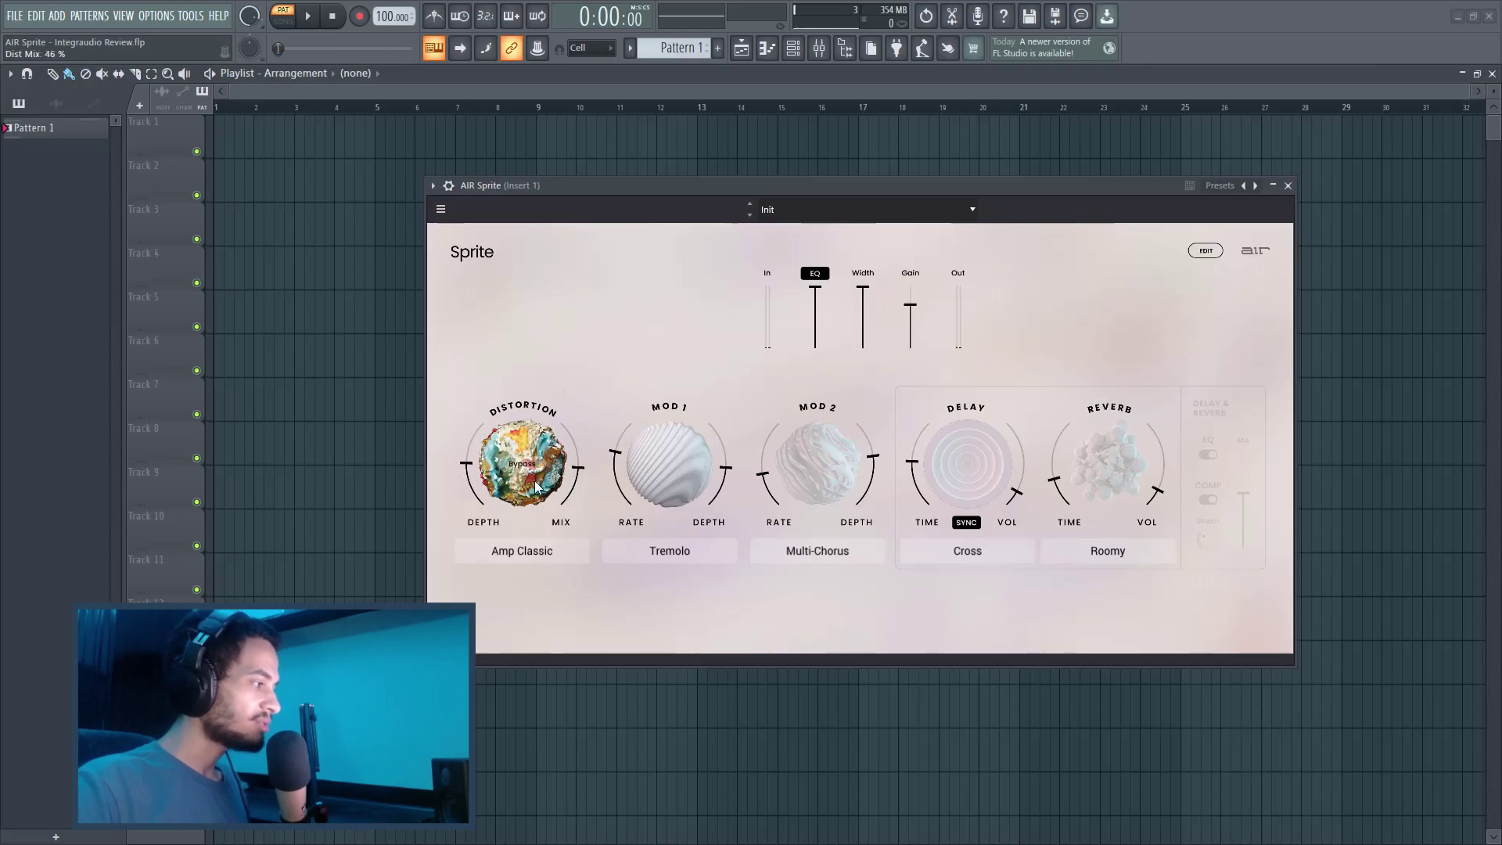
{"action": "left_click_drag", "start_coordinate": [463, 463], "coordinate": [463, 458]}
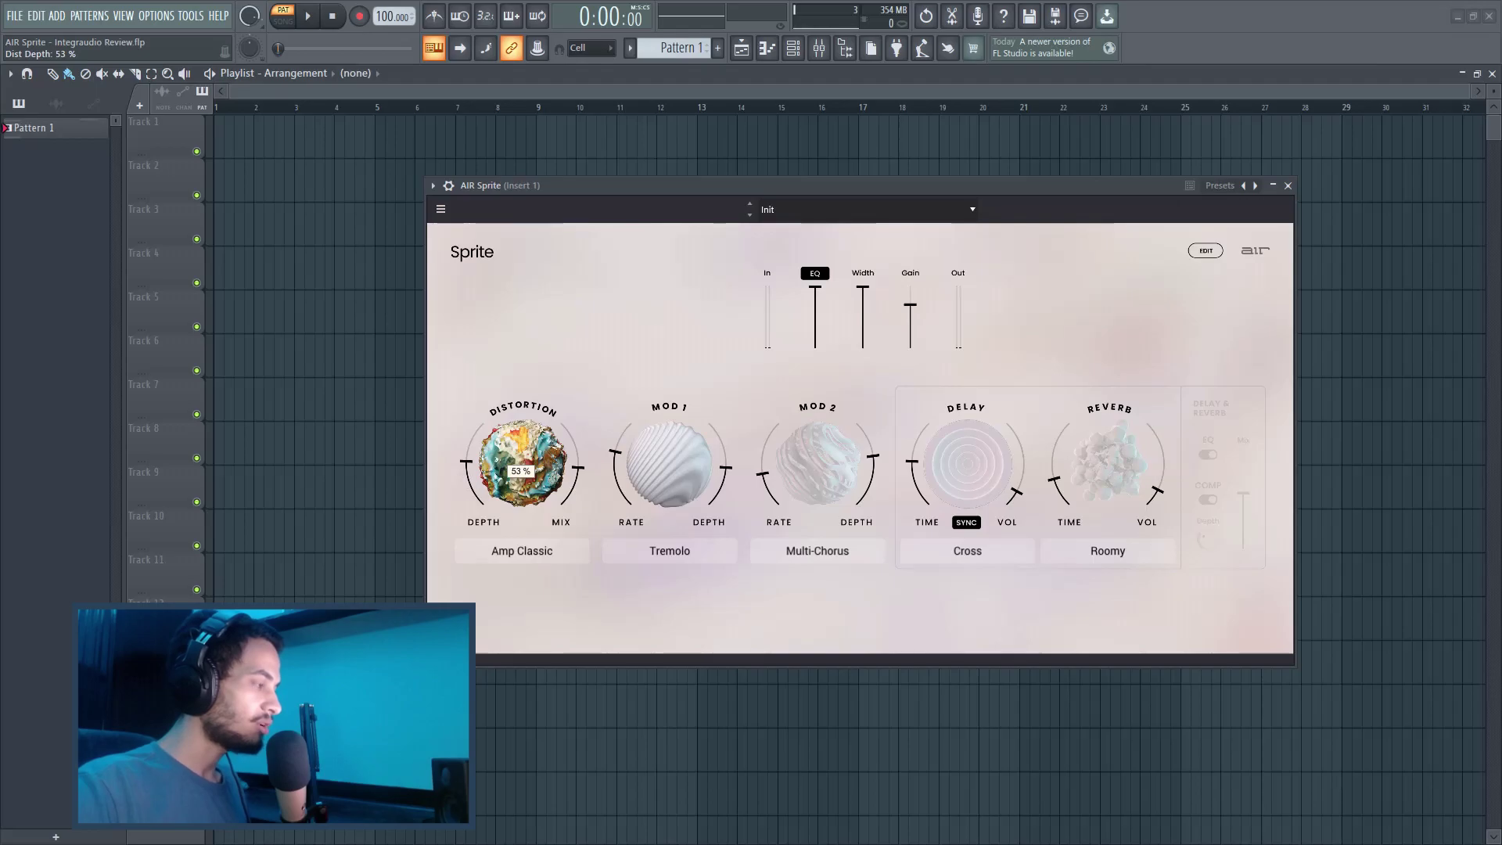
{"action": "left_click", "coordinate": [514, 551]}
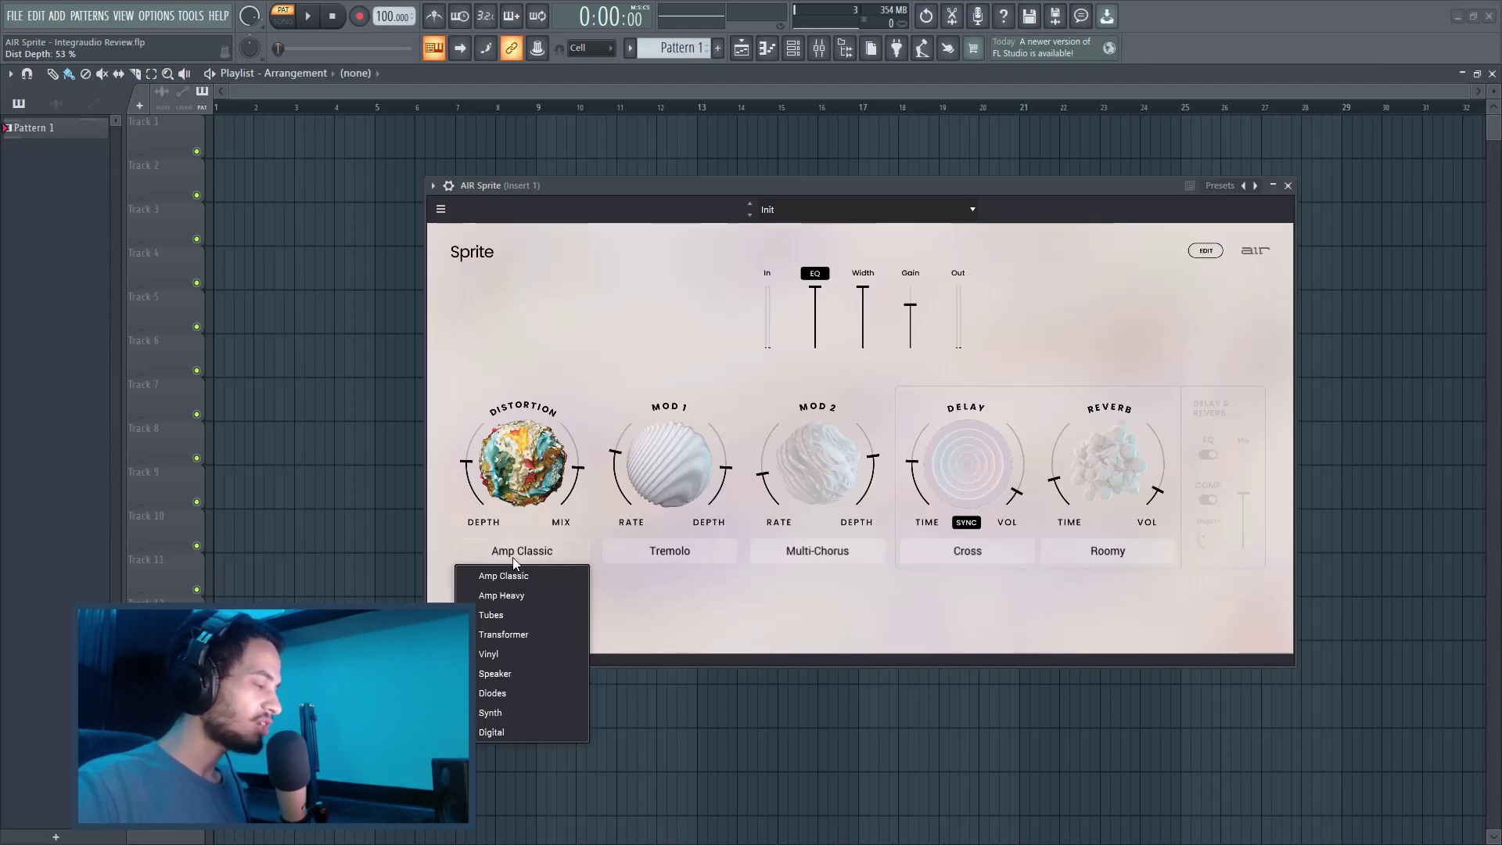
{"action": "left_click", "coordinate": [631, 590]}
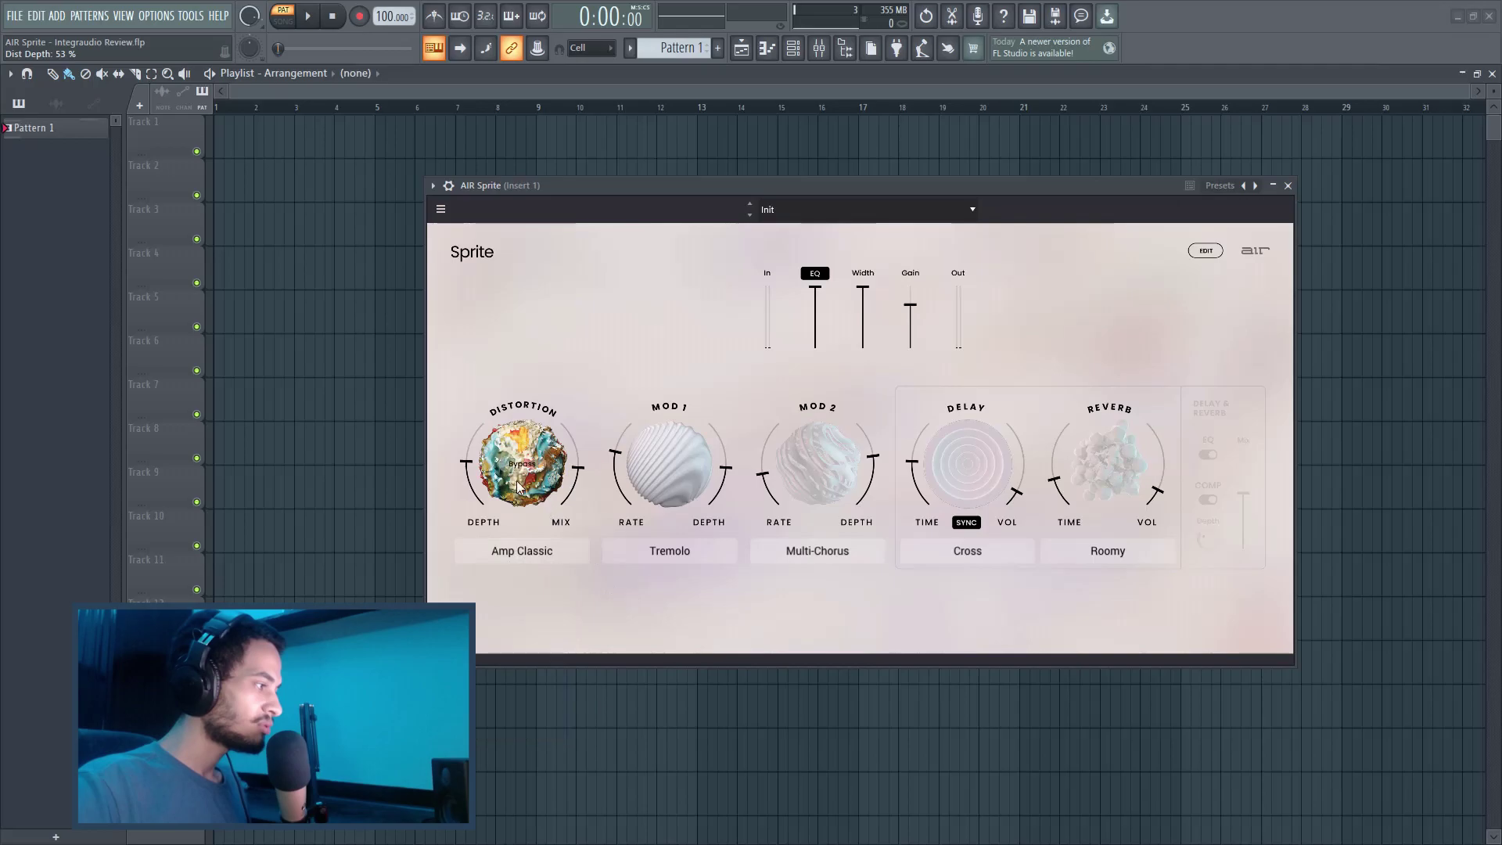
Compare playback with the distortion bypassed and then re-enabled
{"action": "left_click", "coordinate": [506, 466]}
{"action": "left_click", "coordinate": [505, 467]}
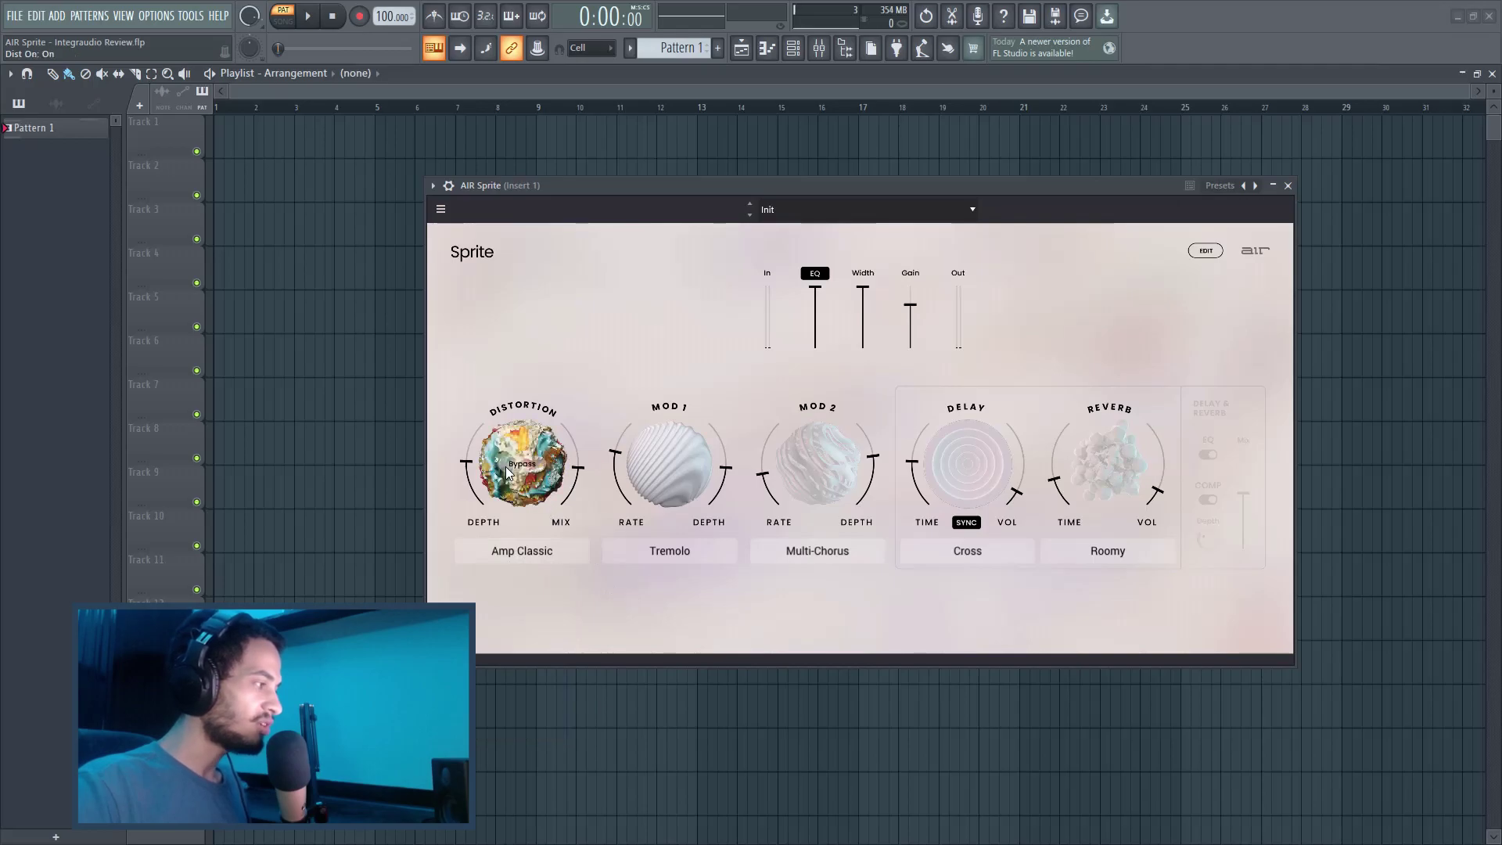
{"action": "left_click", "coordinate": [513, 468]}
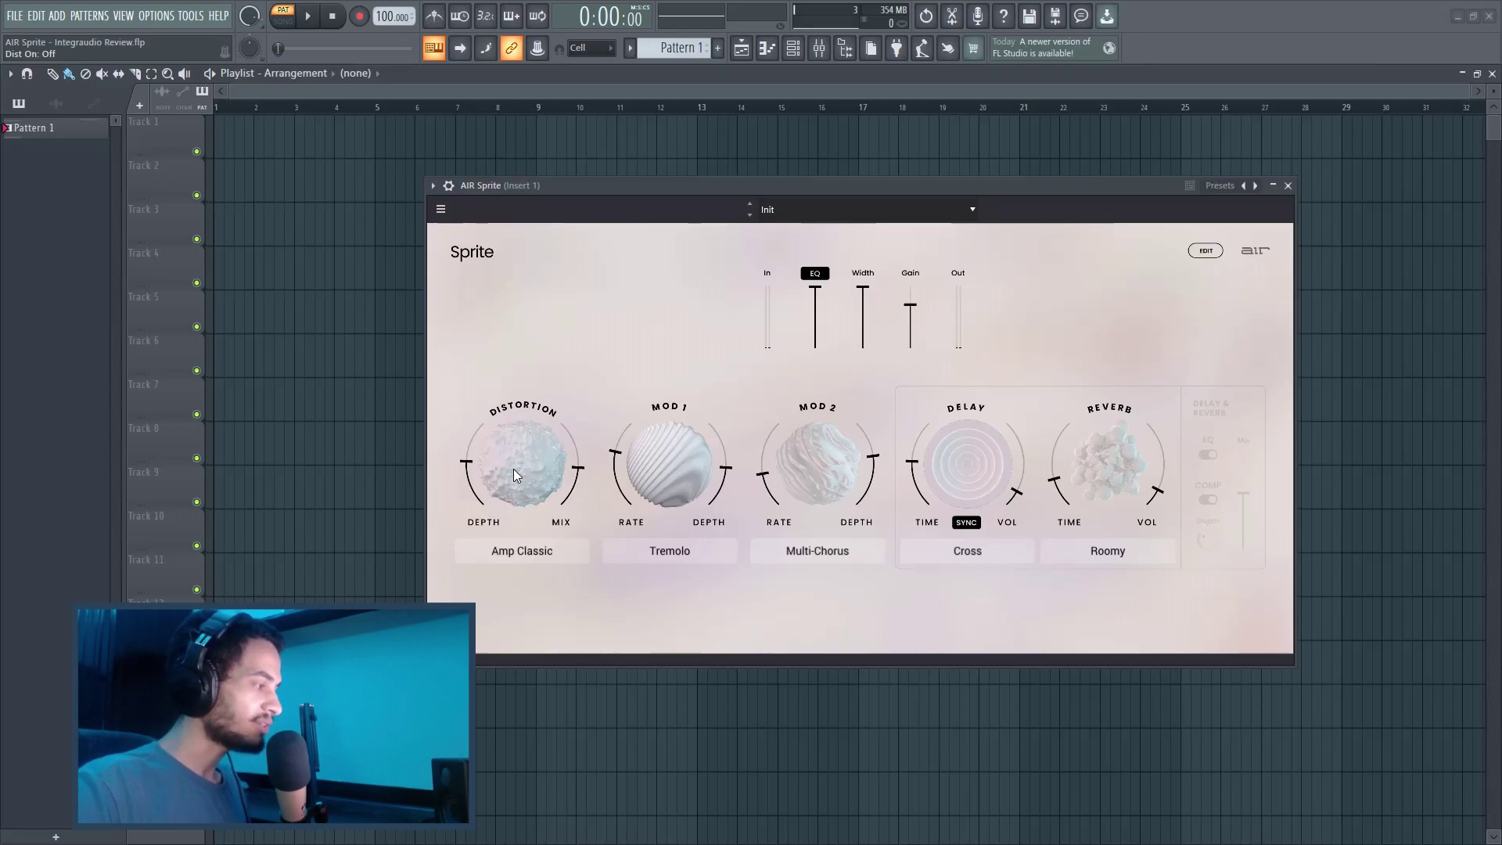
{"action": "key", "text": "space"}
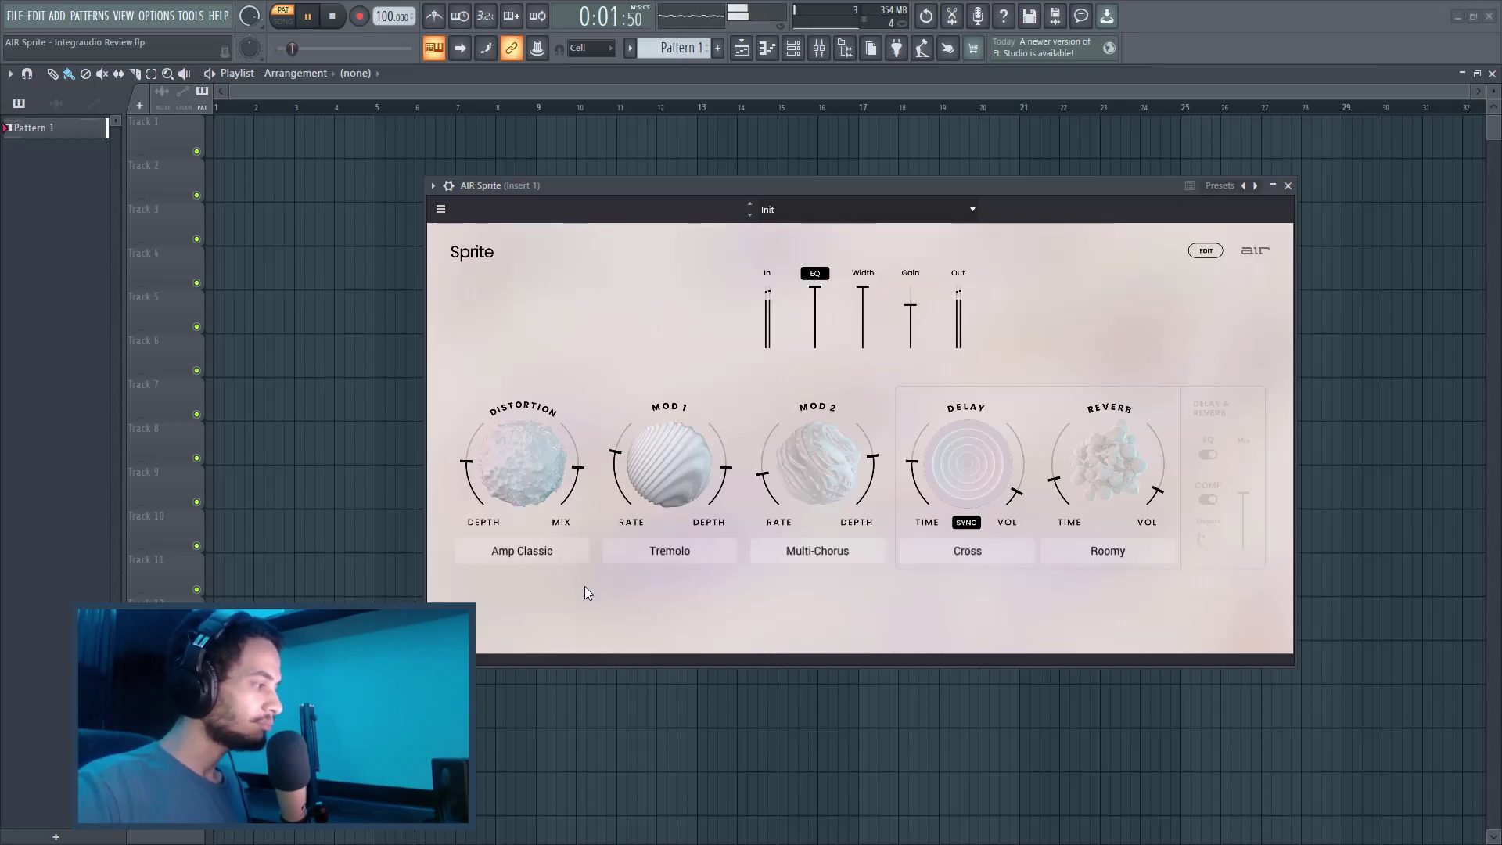
{"action": "key", "text": "space"}
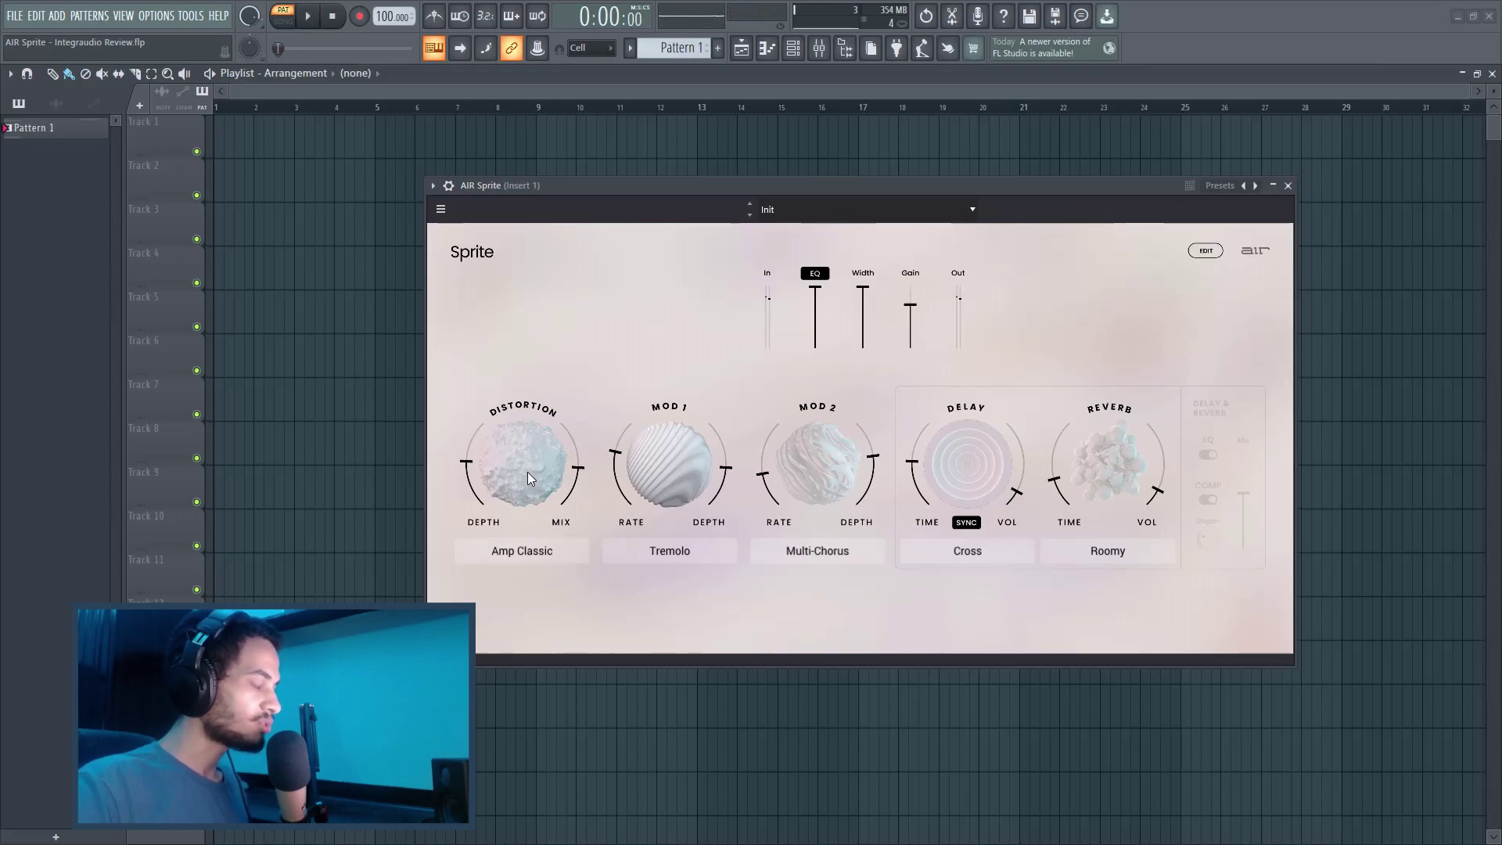
{"action": "left_click", "coordinate": [527, 471]}
{"action": "key", "text": "space"}
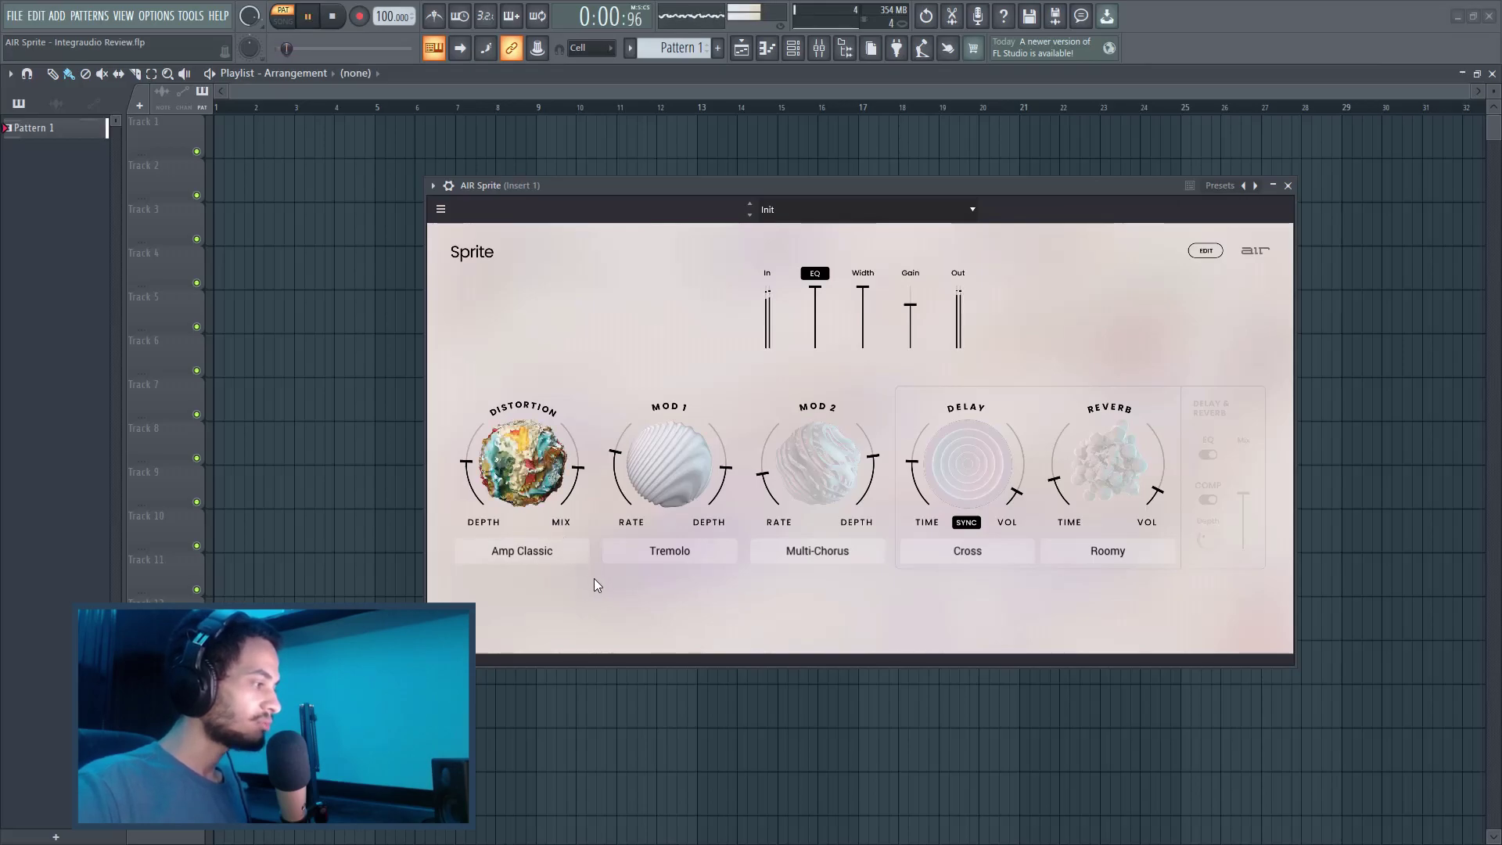
{"action": "key", "text": "space"}
{"action": "left_click", "coordinate": [523, 553]}
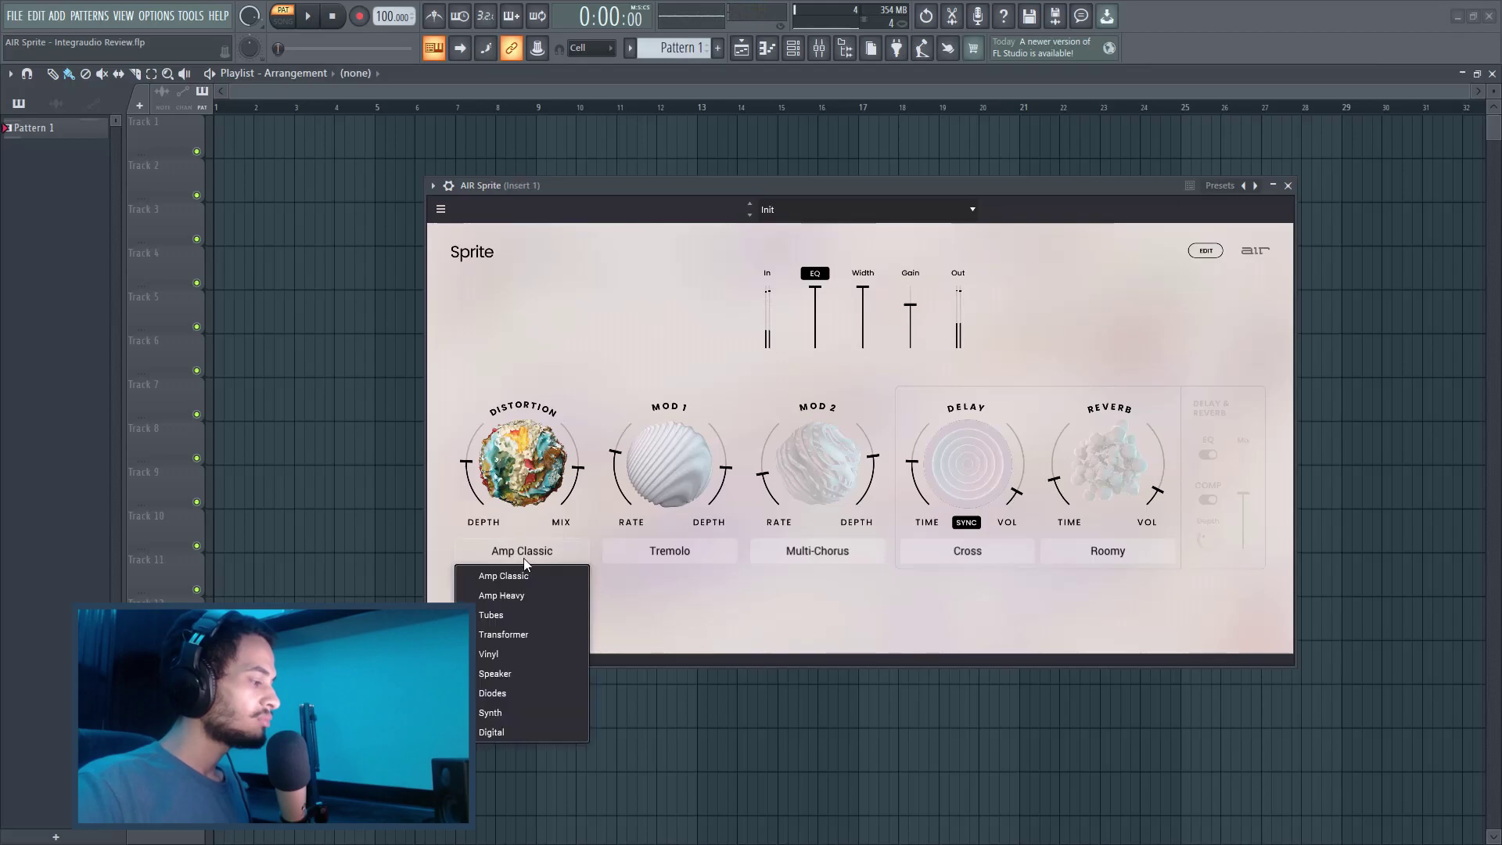
Switch the distortion to Vinyl with depth about 80 % and mix 60 %, auditioning it
{"action": "left_click", "coordinate": [532, 652]}
{"action": "key", "text": "space"}
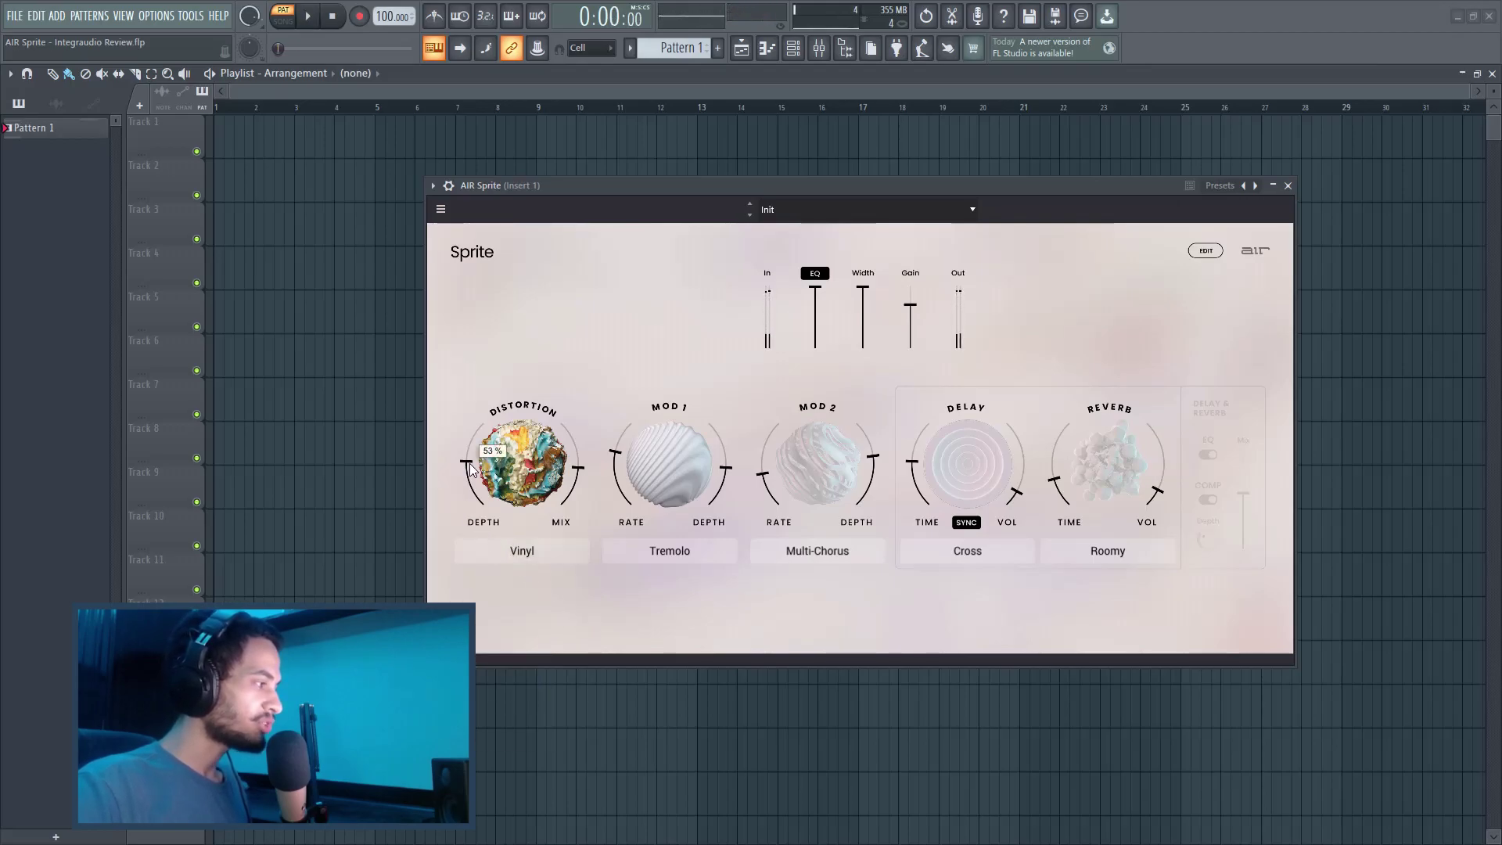
{"action": "left_click_drag", "start_coordinate": [470, 463], "coordinate": [470, 438]}
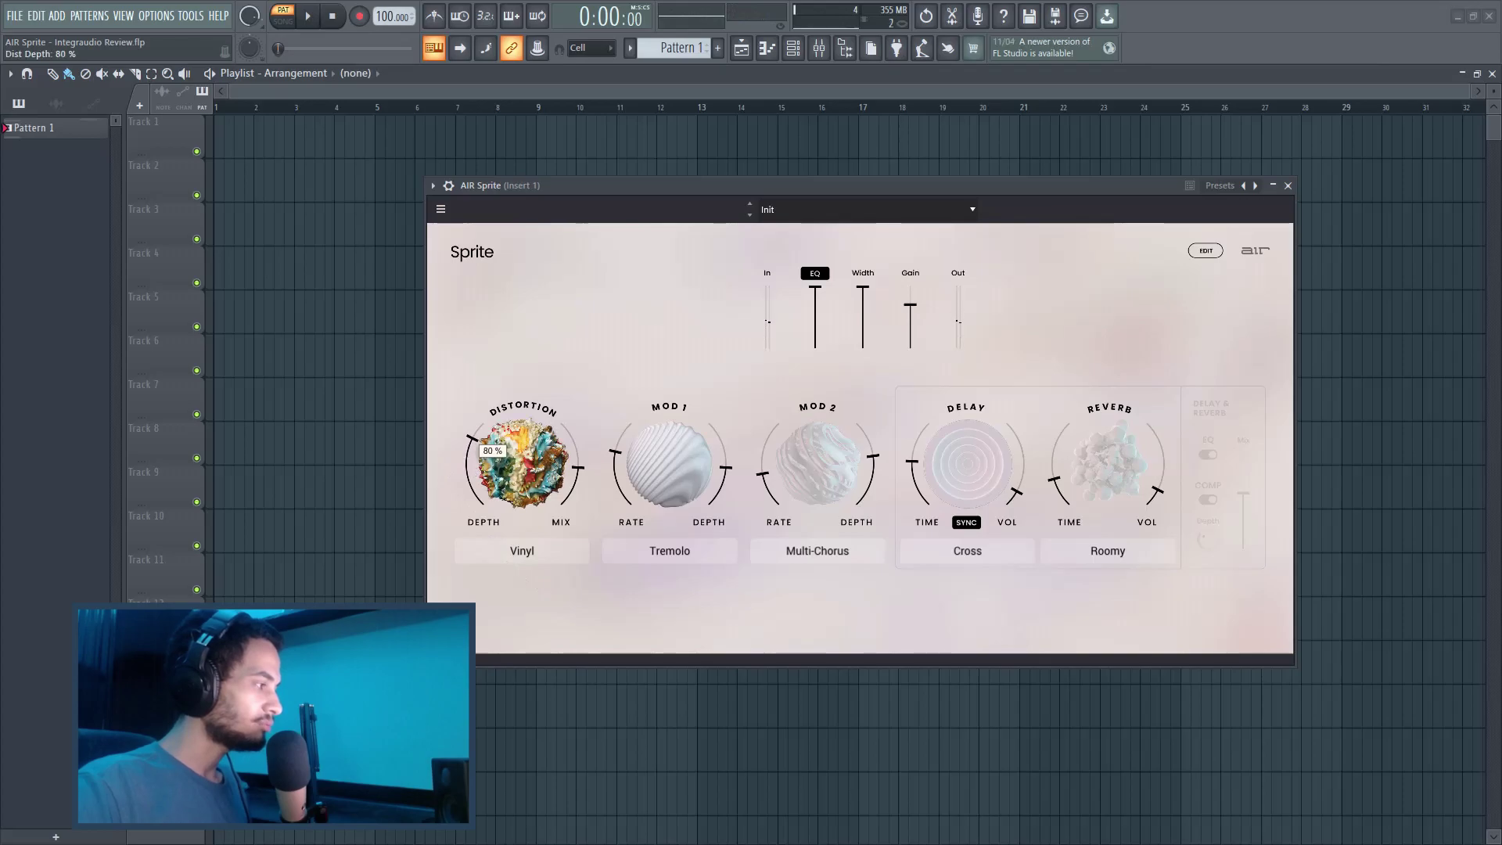
{"action": "mouse_move", "coordinate": [579, 471]}
{"action": "left_click_drag", "start_coordinate": [578, 471], "coordinate": [579, 457]}
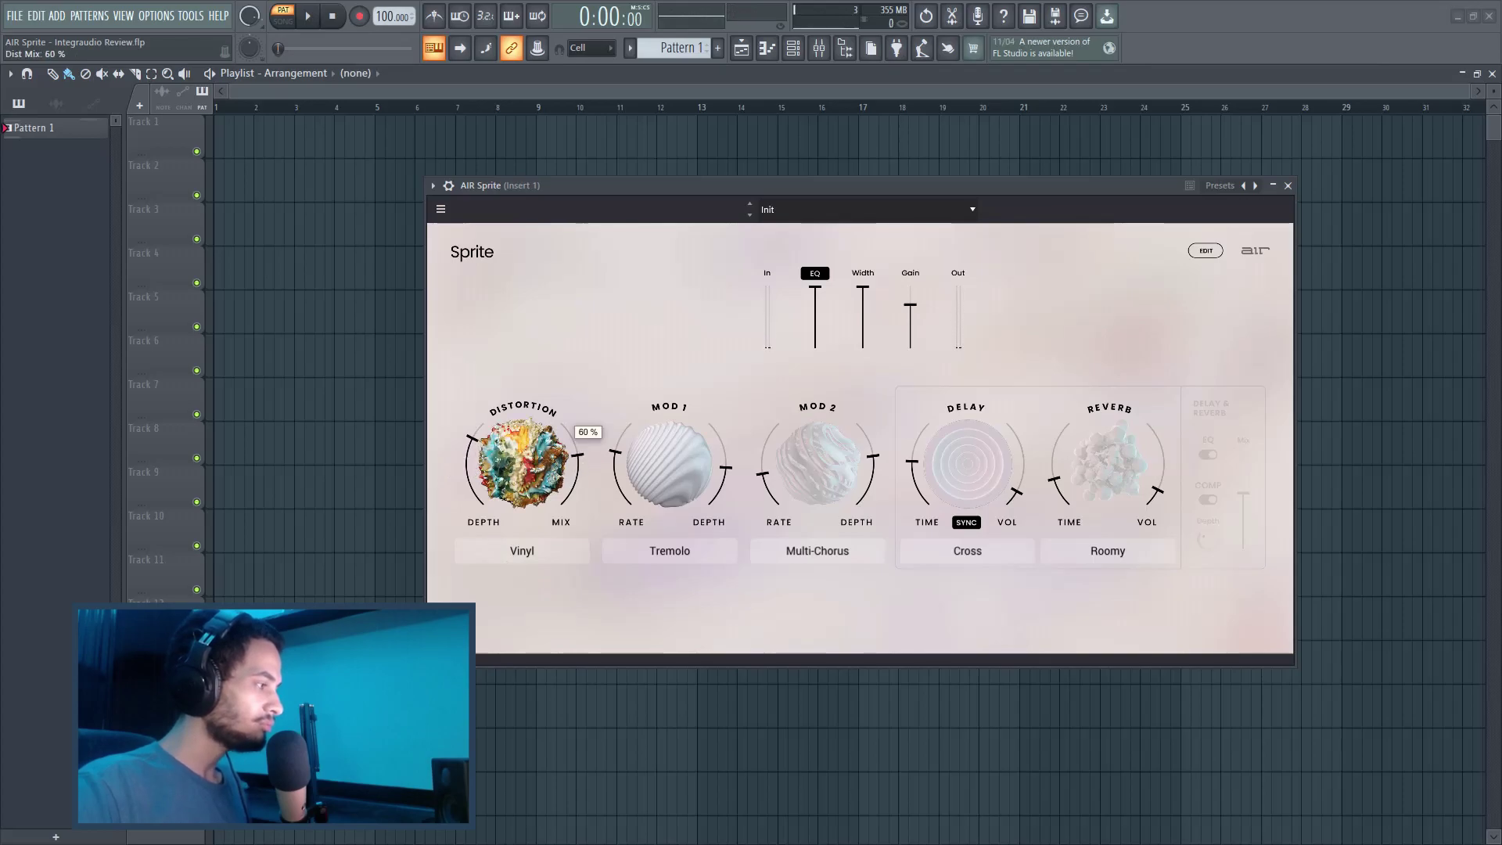
{"action": "key", "text": "space"}
Change the distortion type to Synth, adjust its depth, then bypass the distortion
{"action": "key", "text": "space"}
{"action": "left_click", "coordinate": [547, 556]}
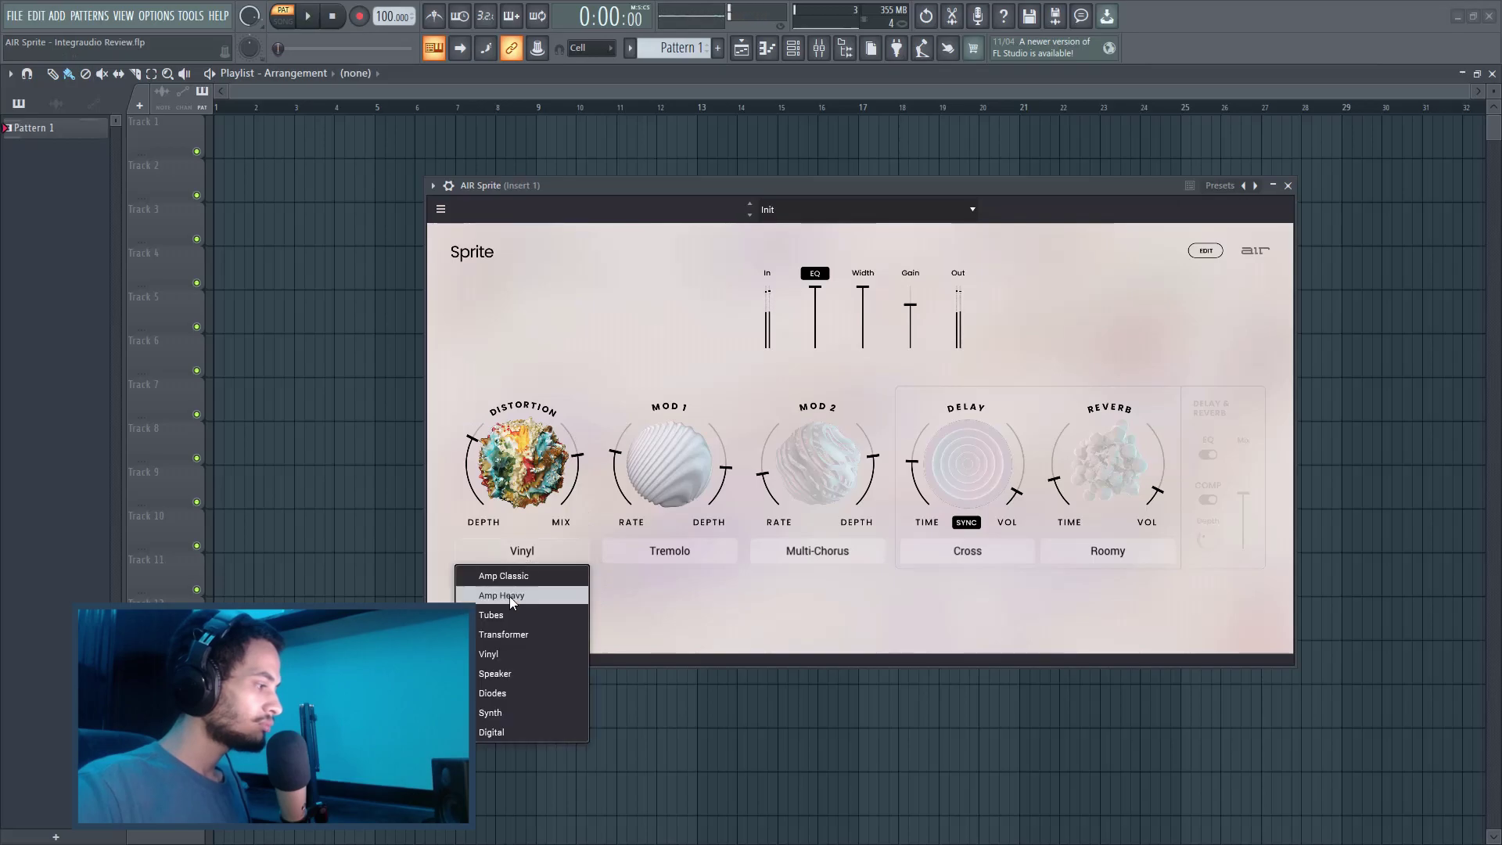
{"action": "left_click", "coordinate": [518, 708]}
{"action": "left_click_drag", "start_coordinate": [497, 497], "coordinate": [475, 443]}
{"action": "key", "text": "space"}
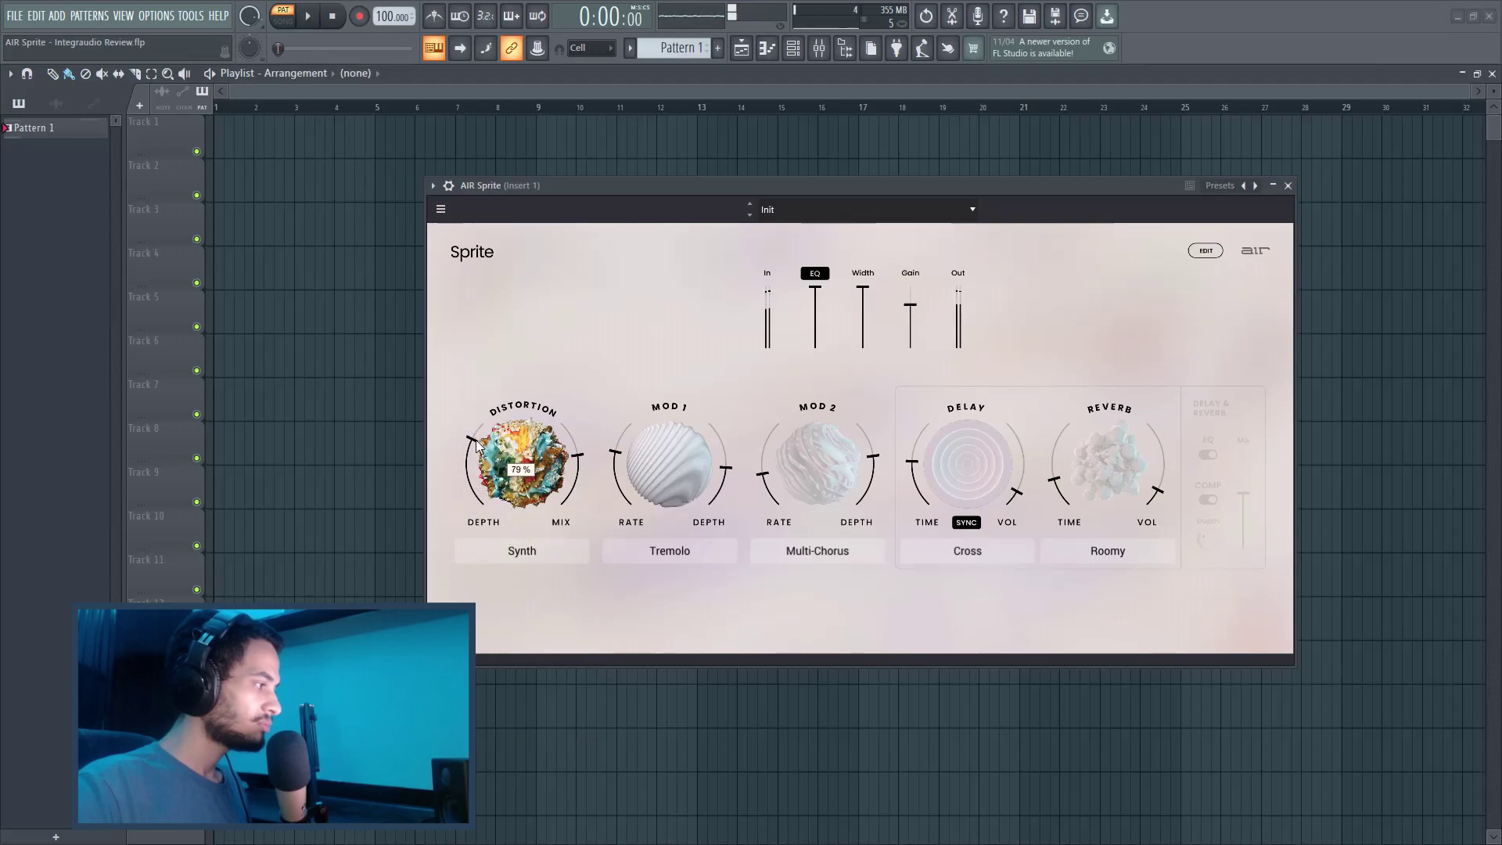
{"action": "key", "text": "space"}
{"action": "left_click", "coordinate": [516, 482]}
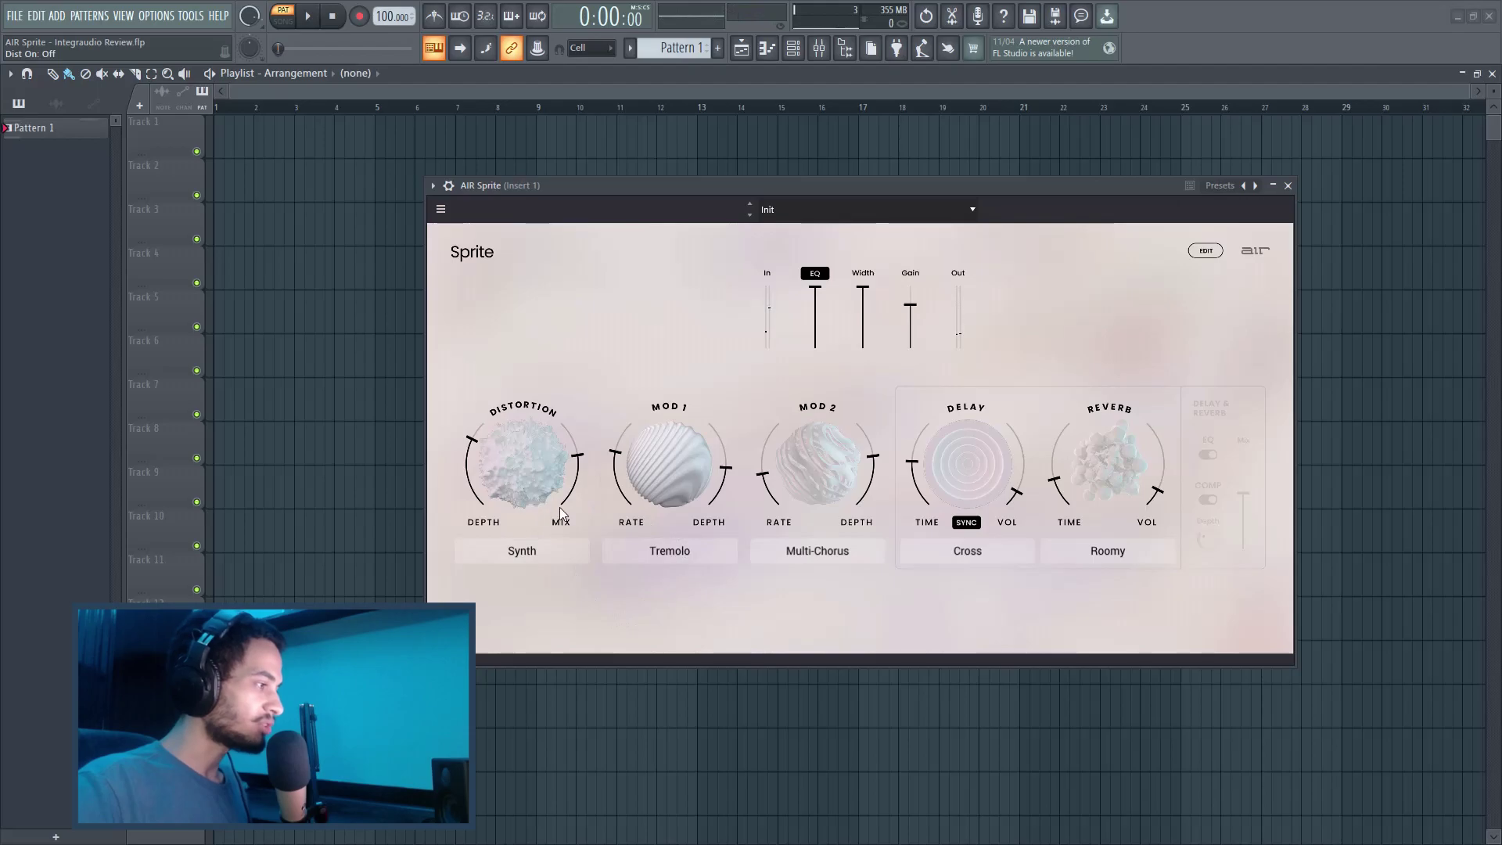
Audition the Mod 1 Tremolo, speed up its rate, then change Mod 1 to Wow
{"action": "left_click", "coordinate": [679, 552]}
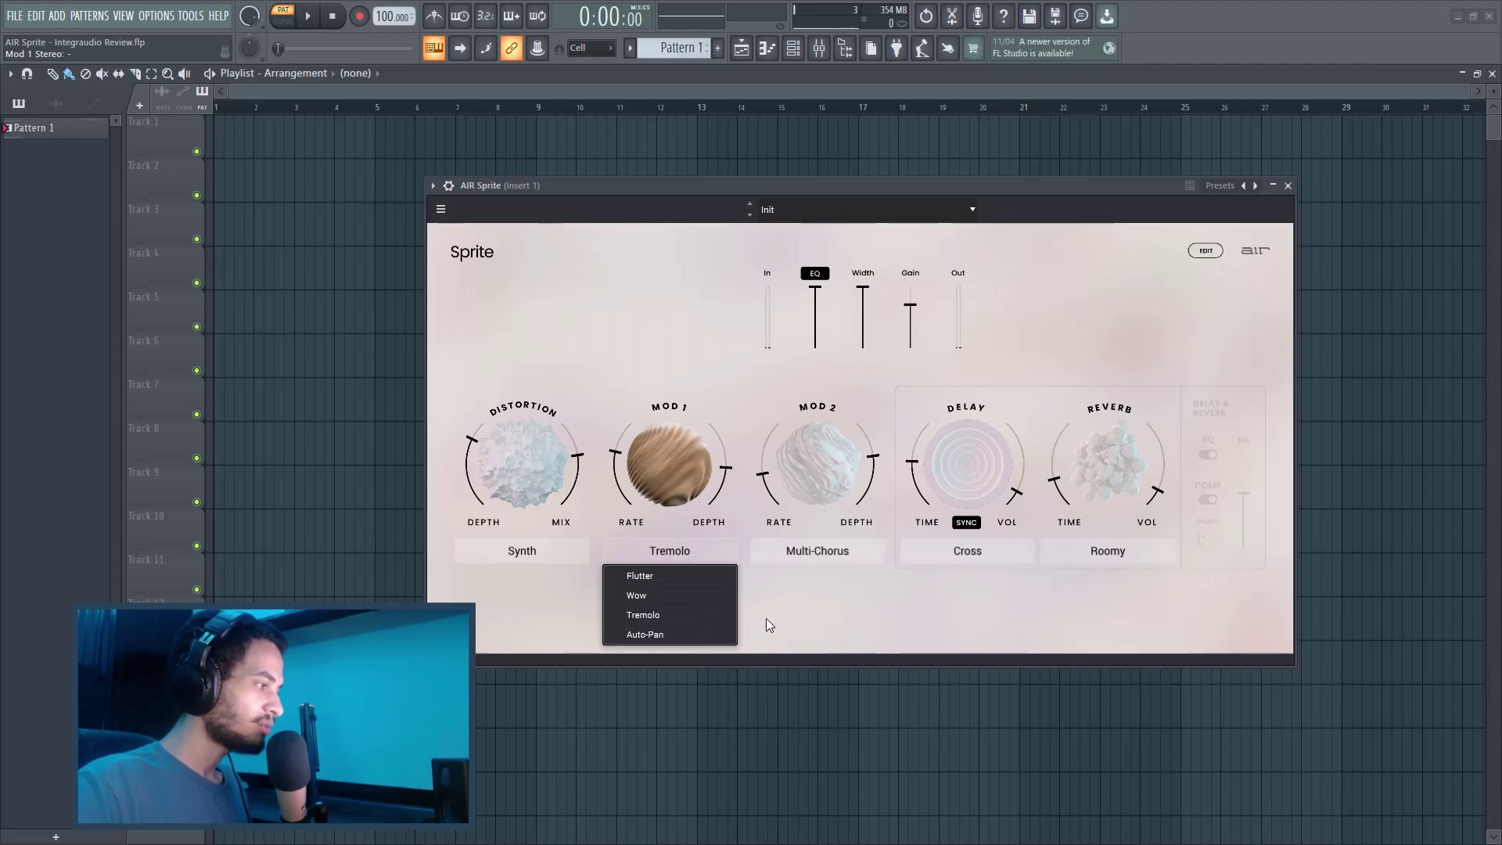
{"action": "left_click", "coordinate": [676, 552]}
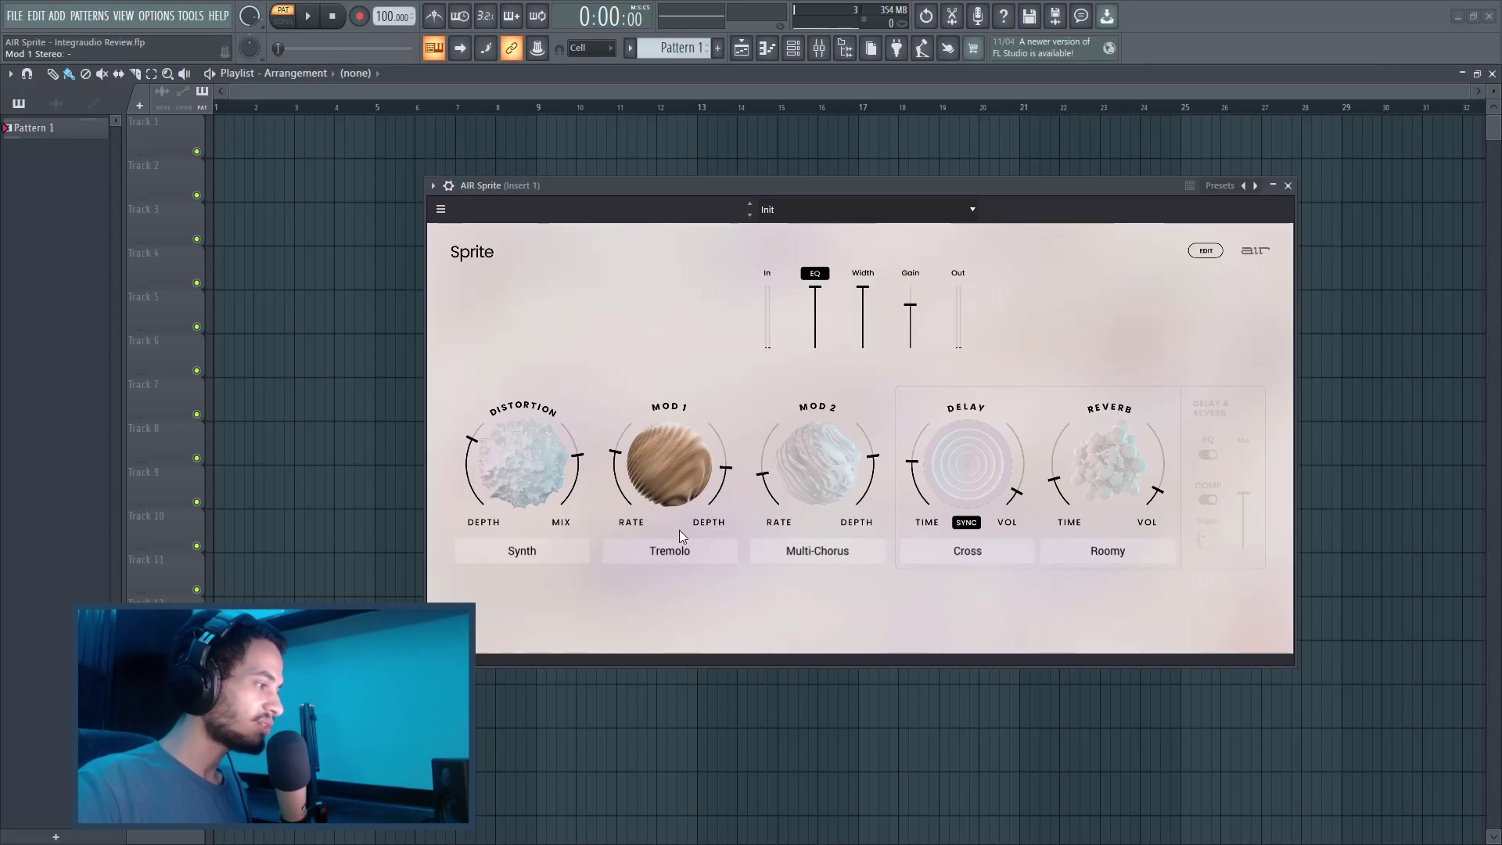
{"action": "key", "text": "space"}
{"action": "left_click_drag", "start_coordinate": [661, 466], "coordinate": [661, 436]}
{"action": "key", "text": "space"}
{"action": "key", "text": "space"}
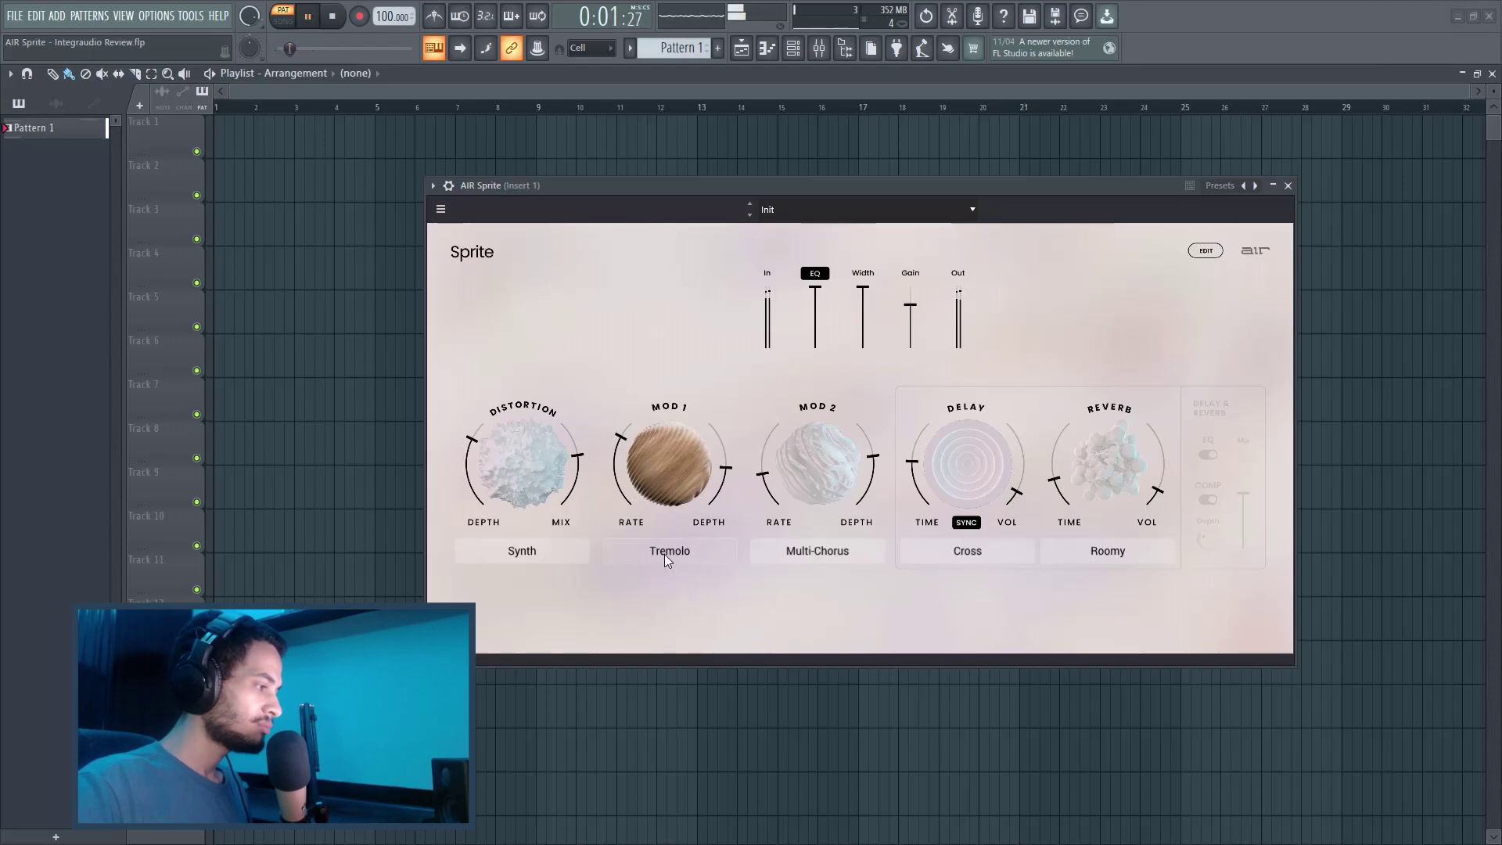
{"action": "left_click", "coordinate": [664, 554]}
{"action": "left_click", "coordinate": [659, 593]}
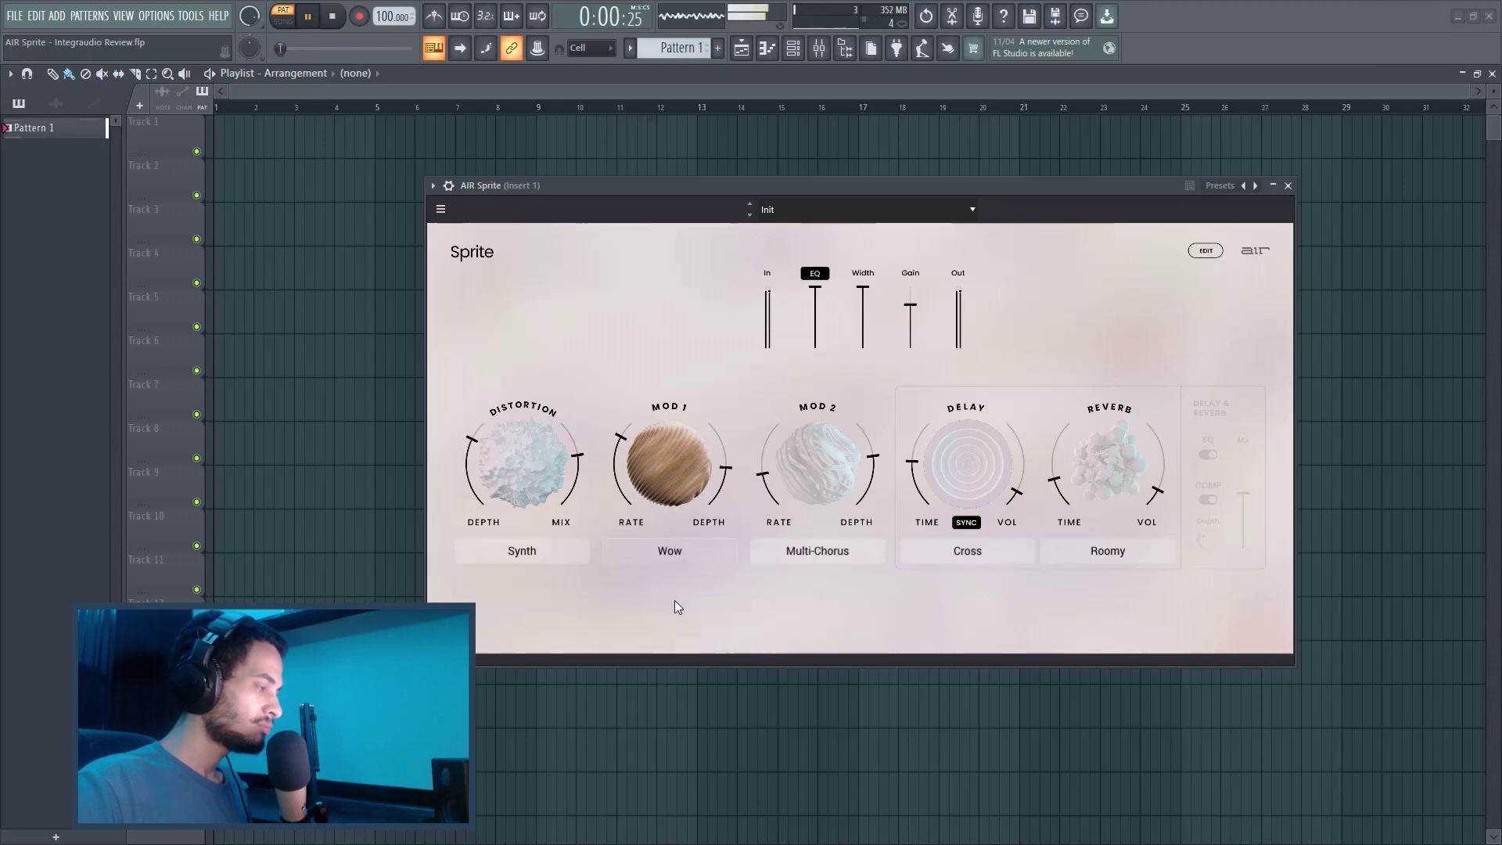
Set Mod 2 to Phaser with a 1.00 Hz rate and audition it
{"action": "key", "text": "space"}
{"action": "mouse_move", "coordinate": [673, 511]}
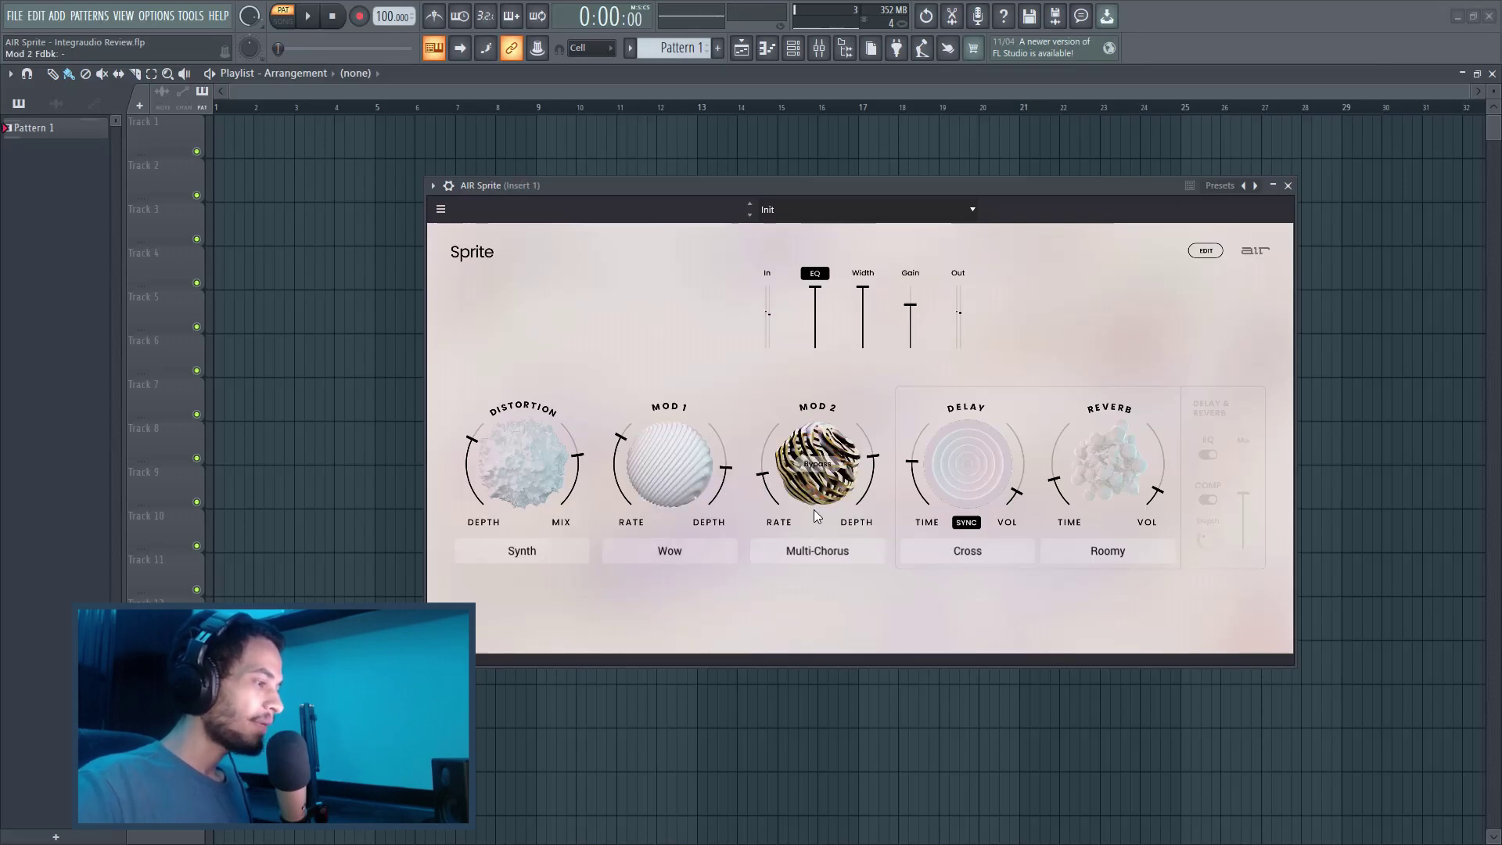
{"action": "left_click", "coordinate": [813, 551]}
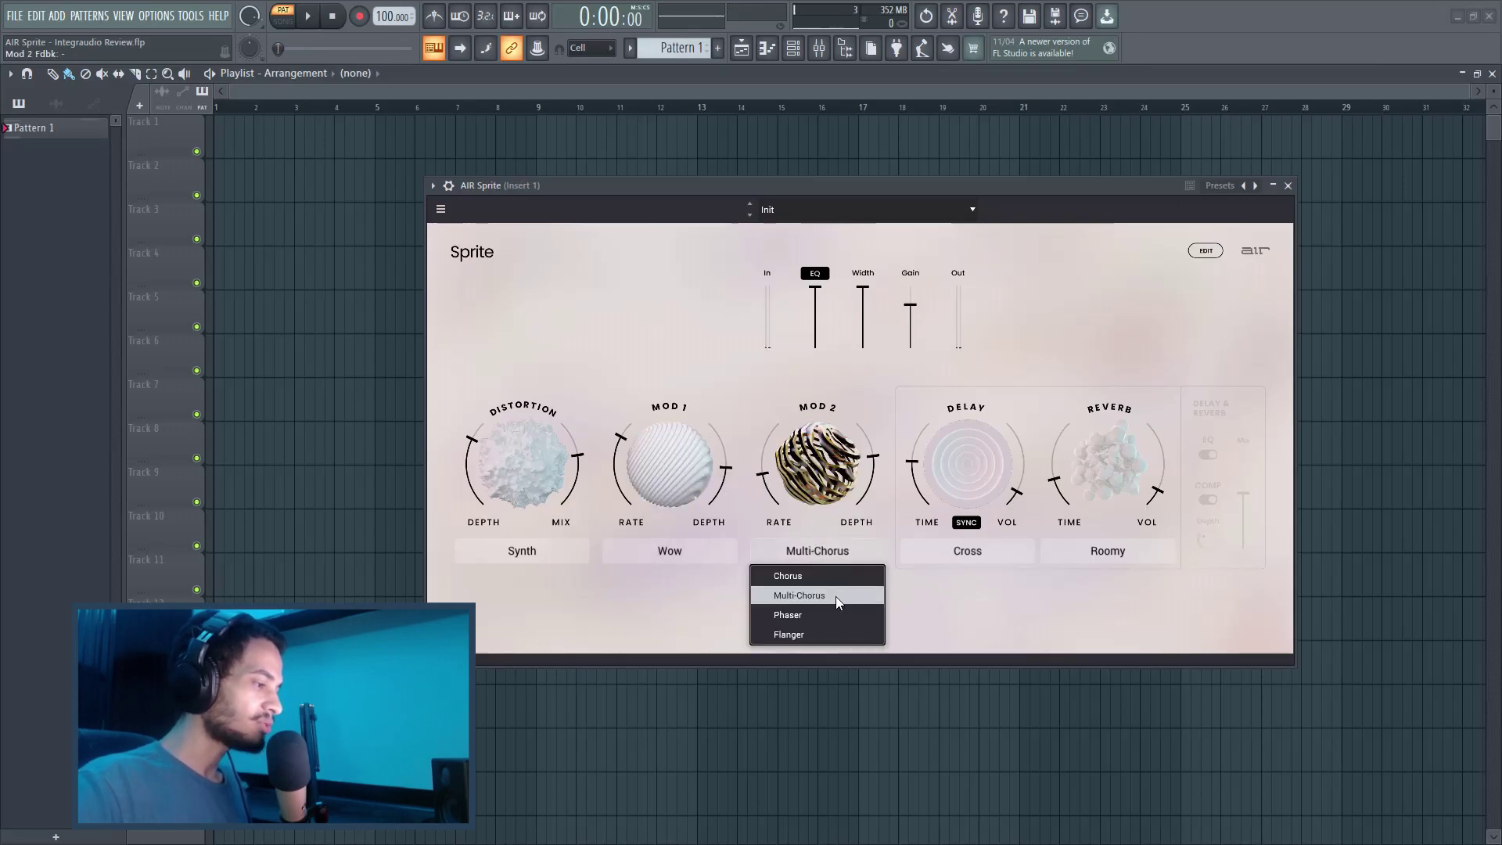
{"action": "left_click", "coordinate": [820, 616]}
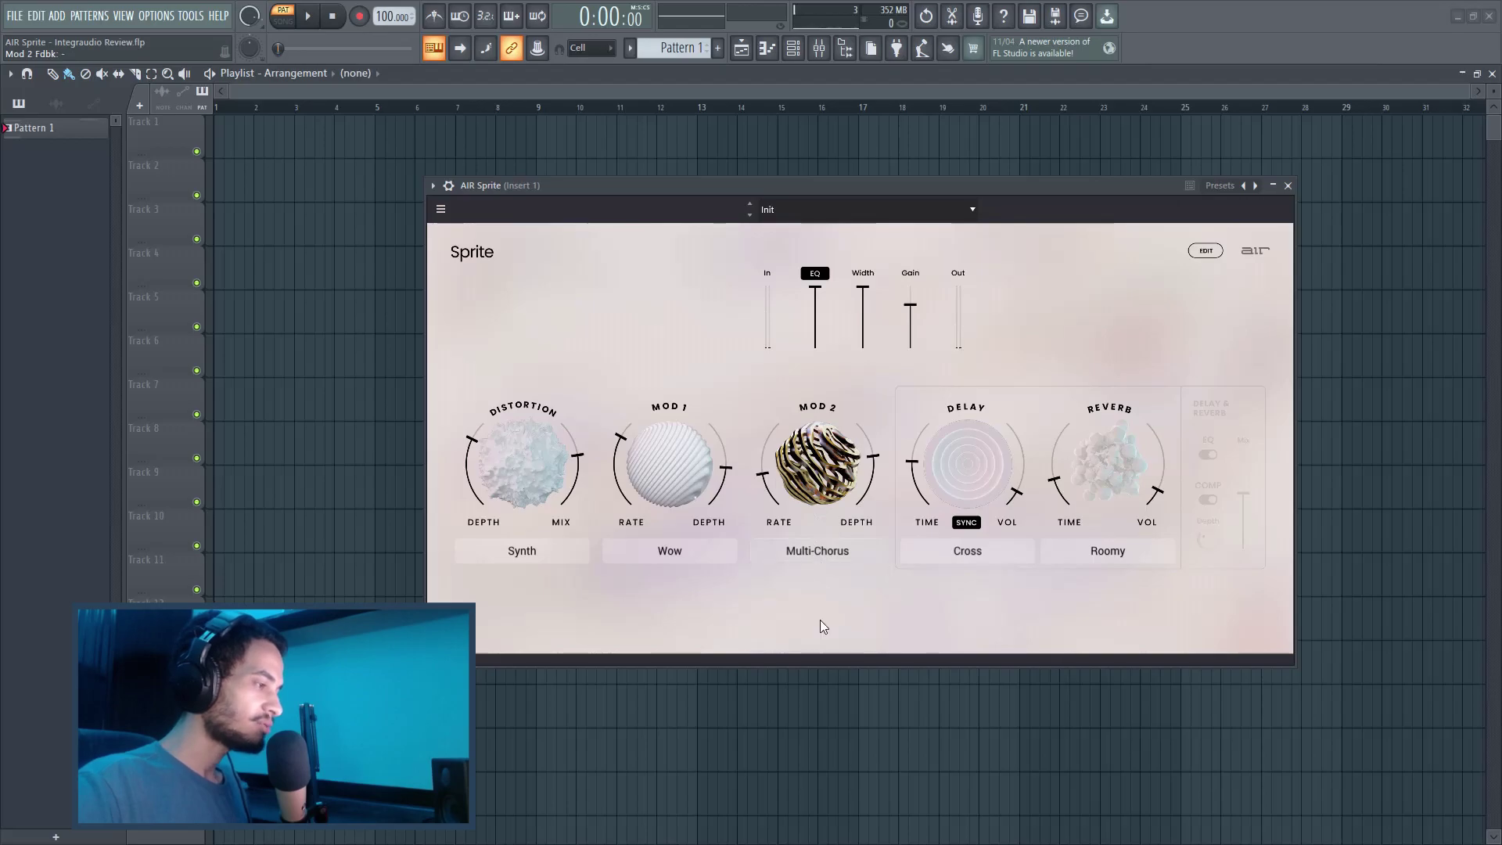
{"action": "key", "text": "space"}
{"action": "left_click_drag", "start_coordinate": [765, 480], "coordinate": [765, 473]}
{"action": "key", "text": "space"}
Return Mod 2 to Multi-Chorus at 66 % depth and switch the reverb on
{"action": "left_click", "coordinate": [823, 552]}
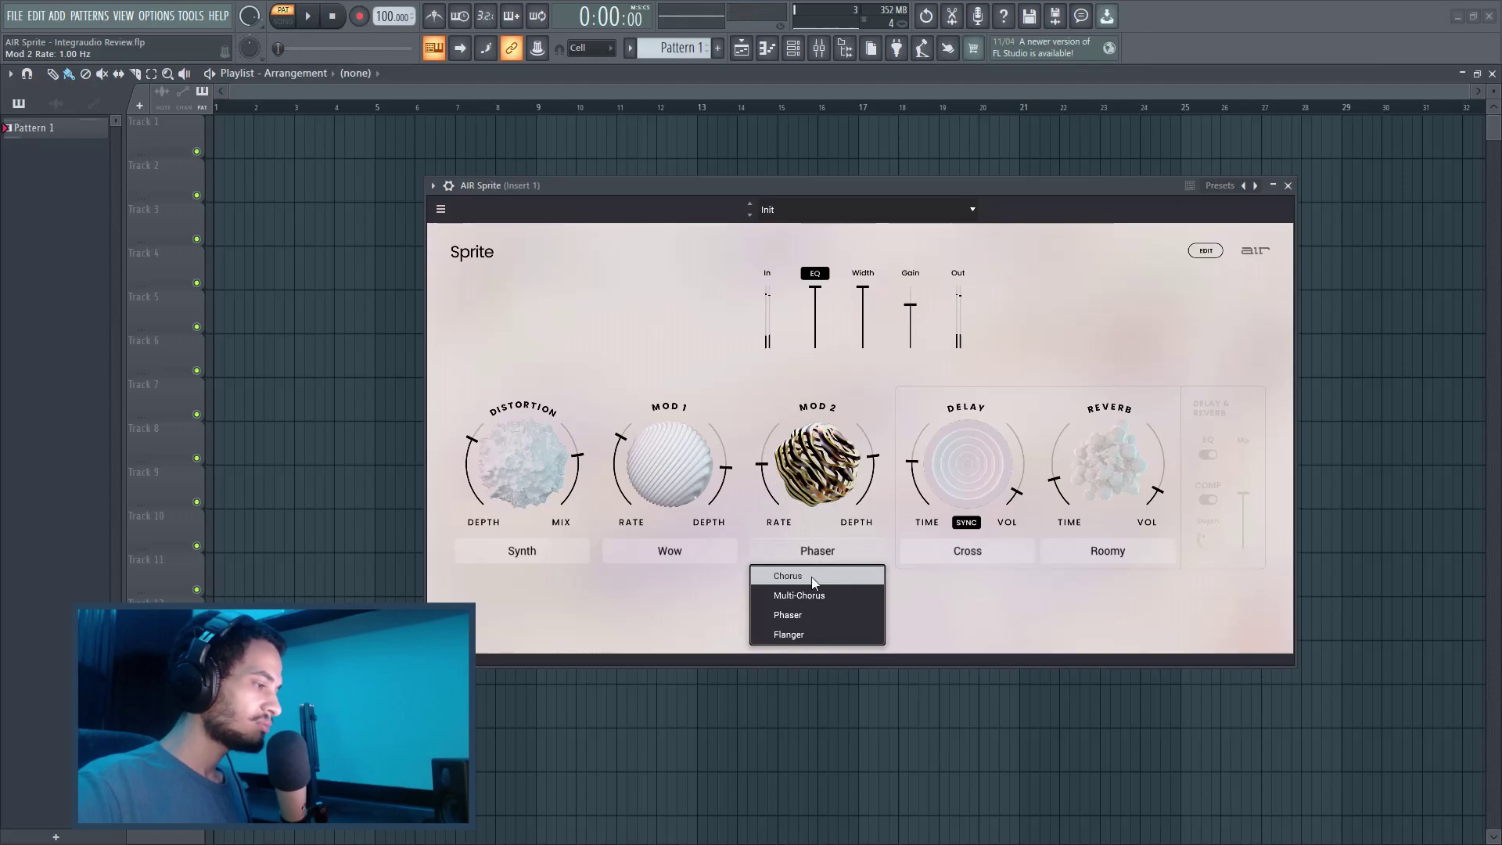
{"action": "left_click", "coordinate": [823, 595]}
{"action": "key", "text": "space"}
{"action": "left_click_drag", "start_coordinate": [861, 486], "coordinate": [860, 482]}
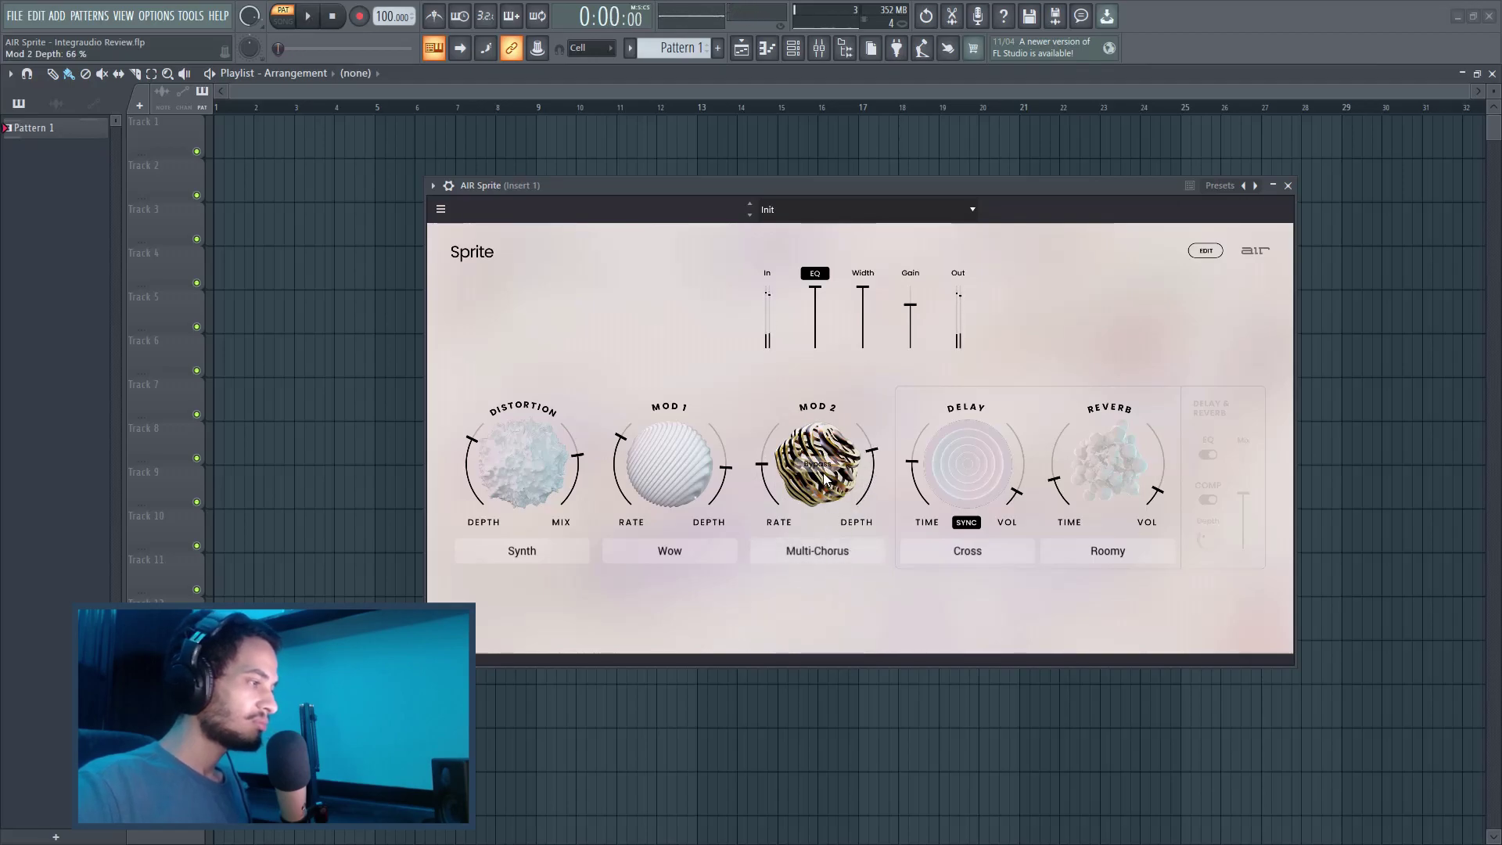
{"action": "key", "text": "space"}
{"action": "left_click", "coordinate": [966, 463]}
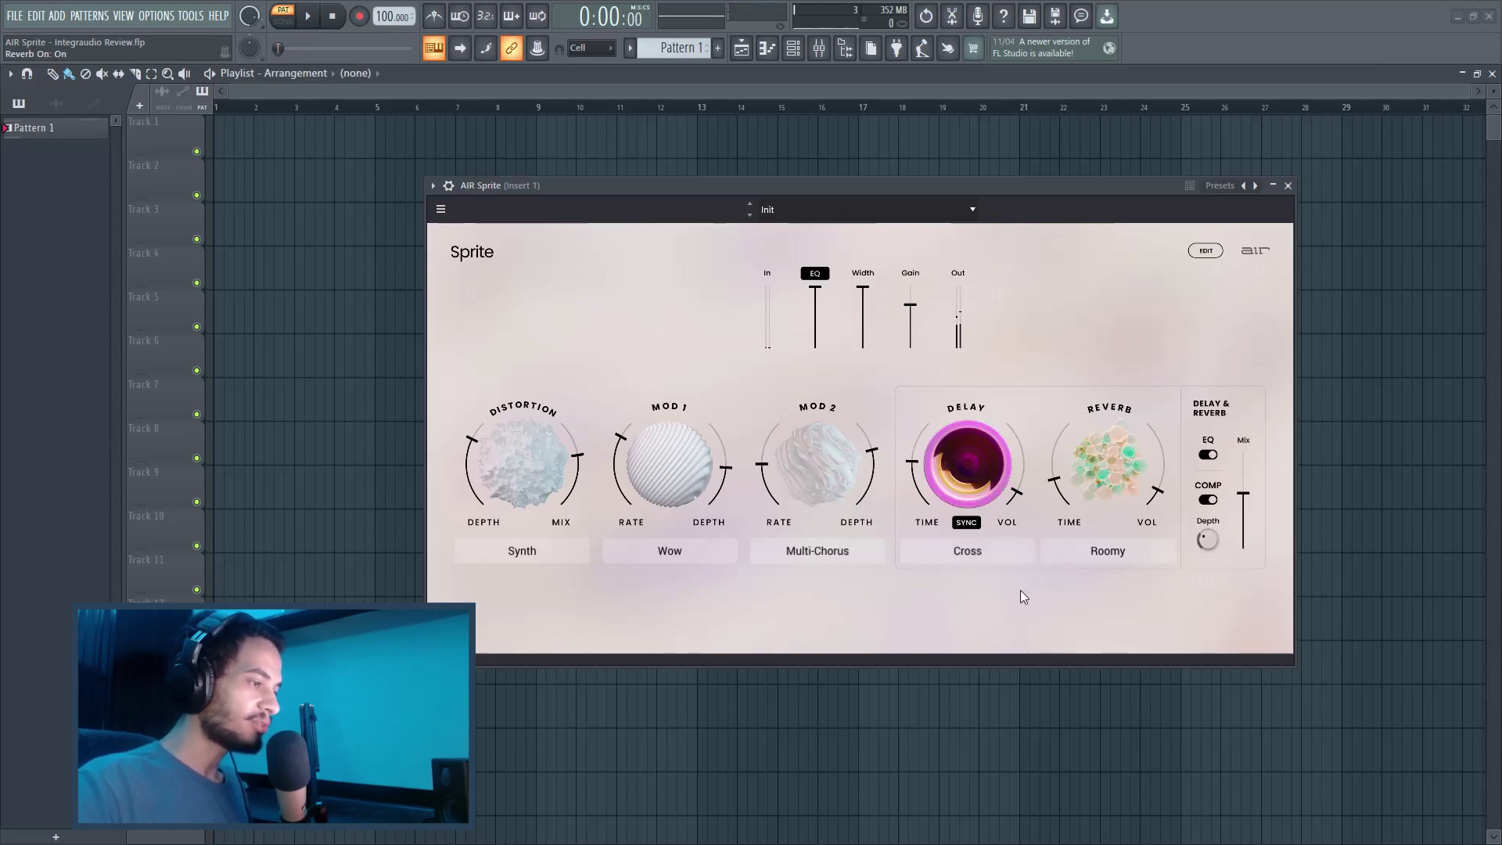
Keep the Cross delay mode, set delay time to 4D and volume to about 23 %
{"action": "left_click", "coordinate": [970, 551]}
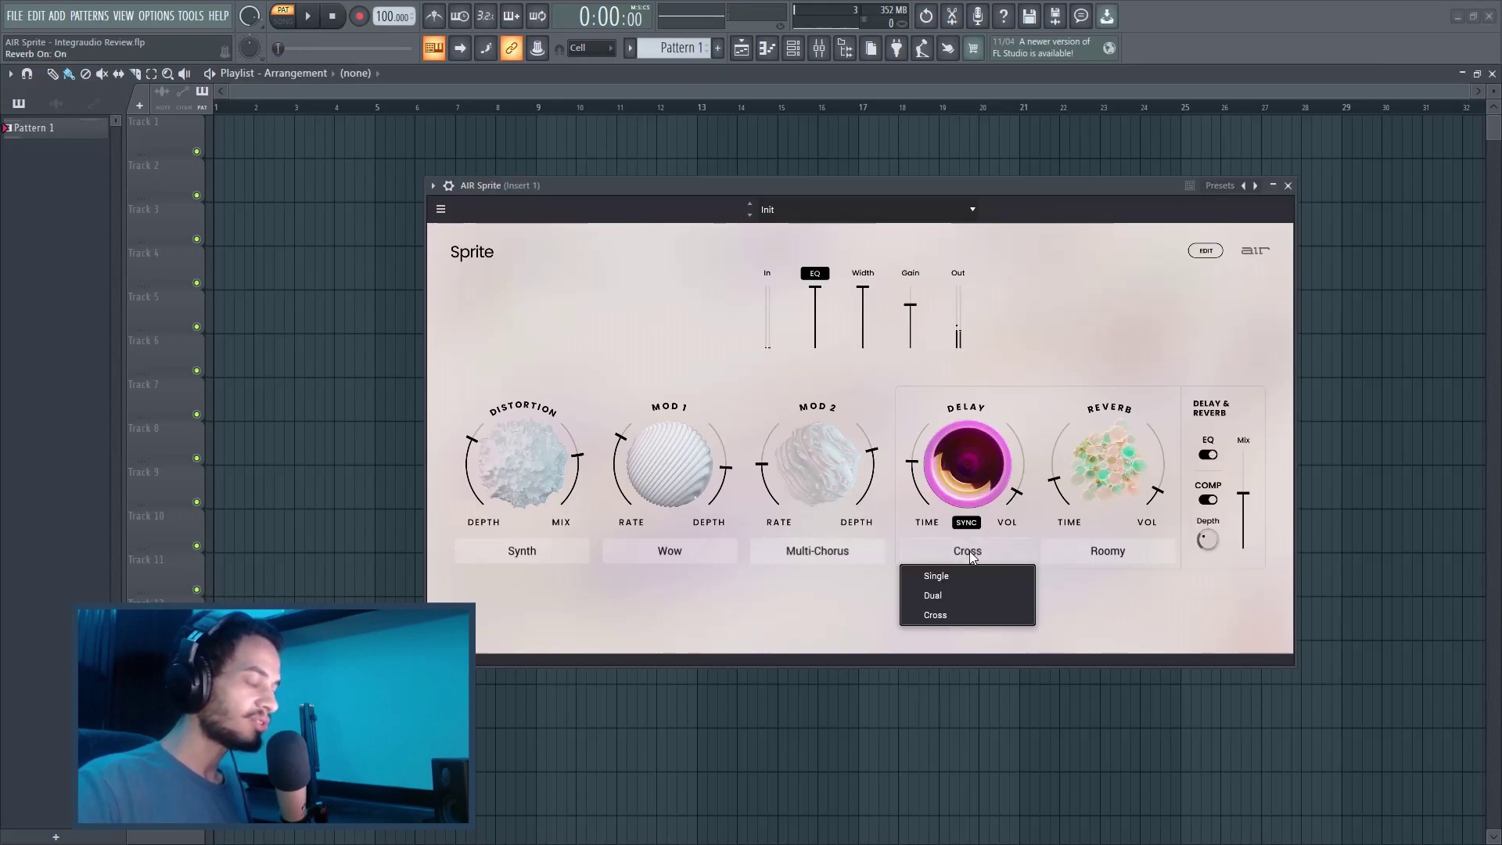
{"action": "left_click", "coordinate": [976, 600]}
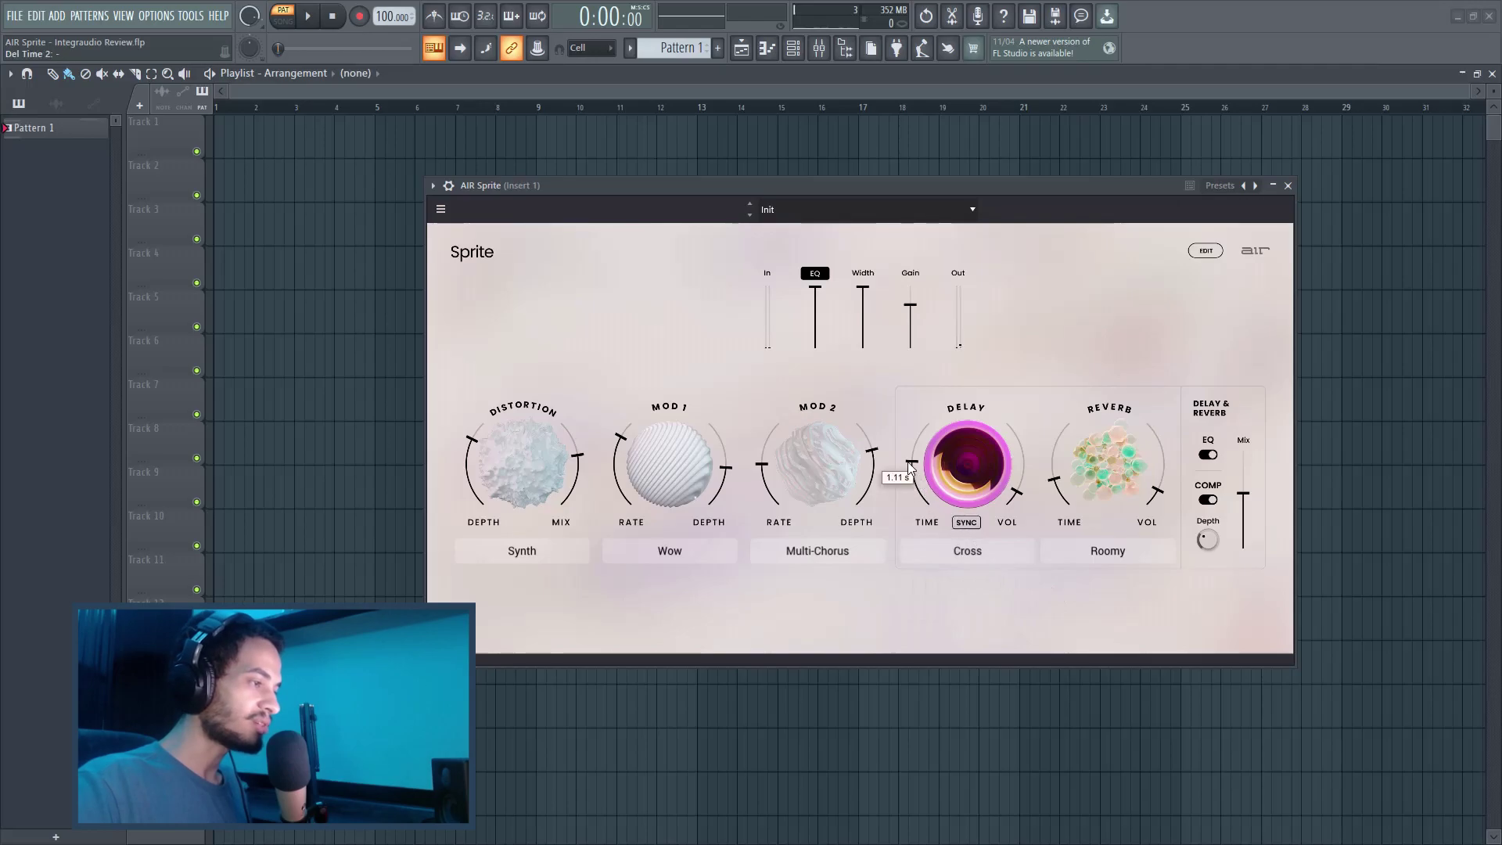
{"action": "left_click_drag", "start_coordinate": [908, 462], "coordinate": [908, 454]}
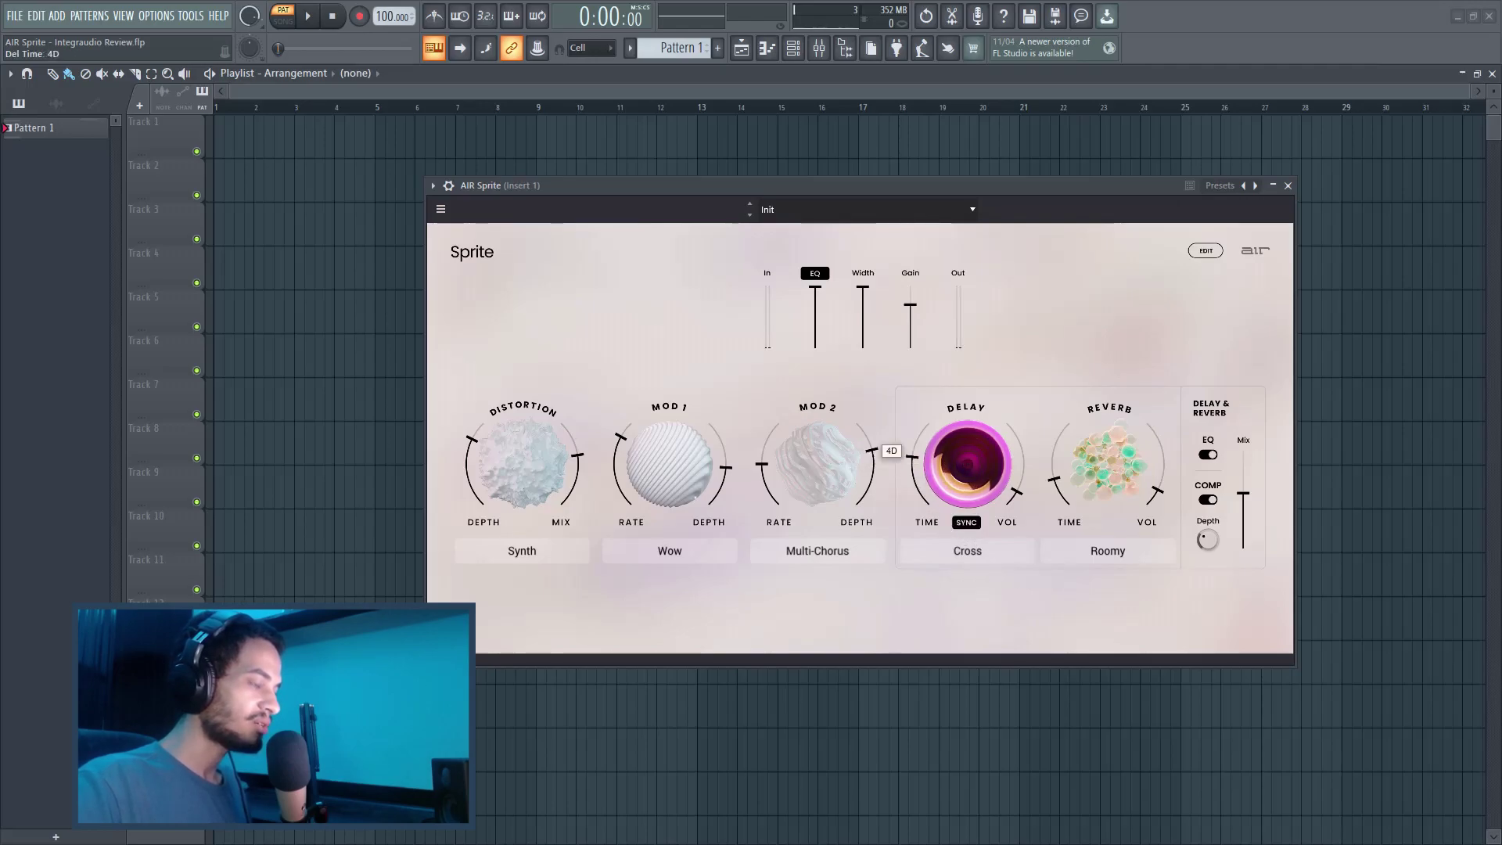
{"action": "key", "text": "space"}
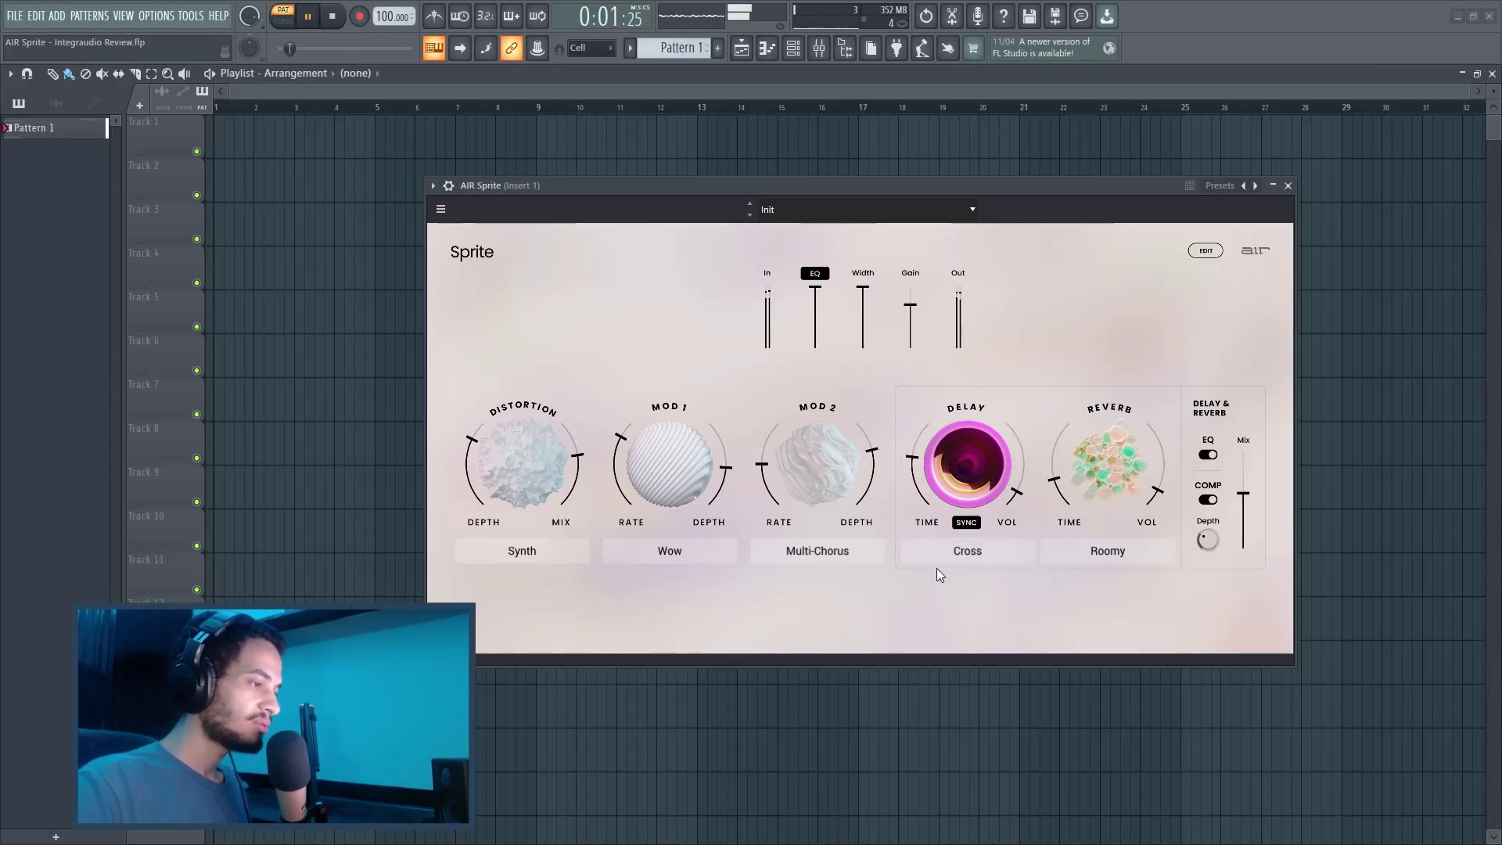
{"action": "left_click_drag", "start_coordinate": [1017, 491], "coordinate": [1017, 488]}
{"action": "key", "text": "space"}
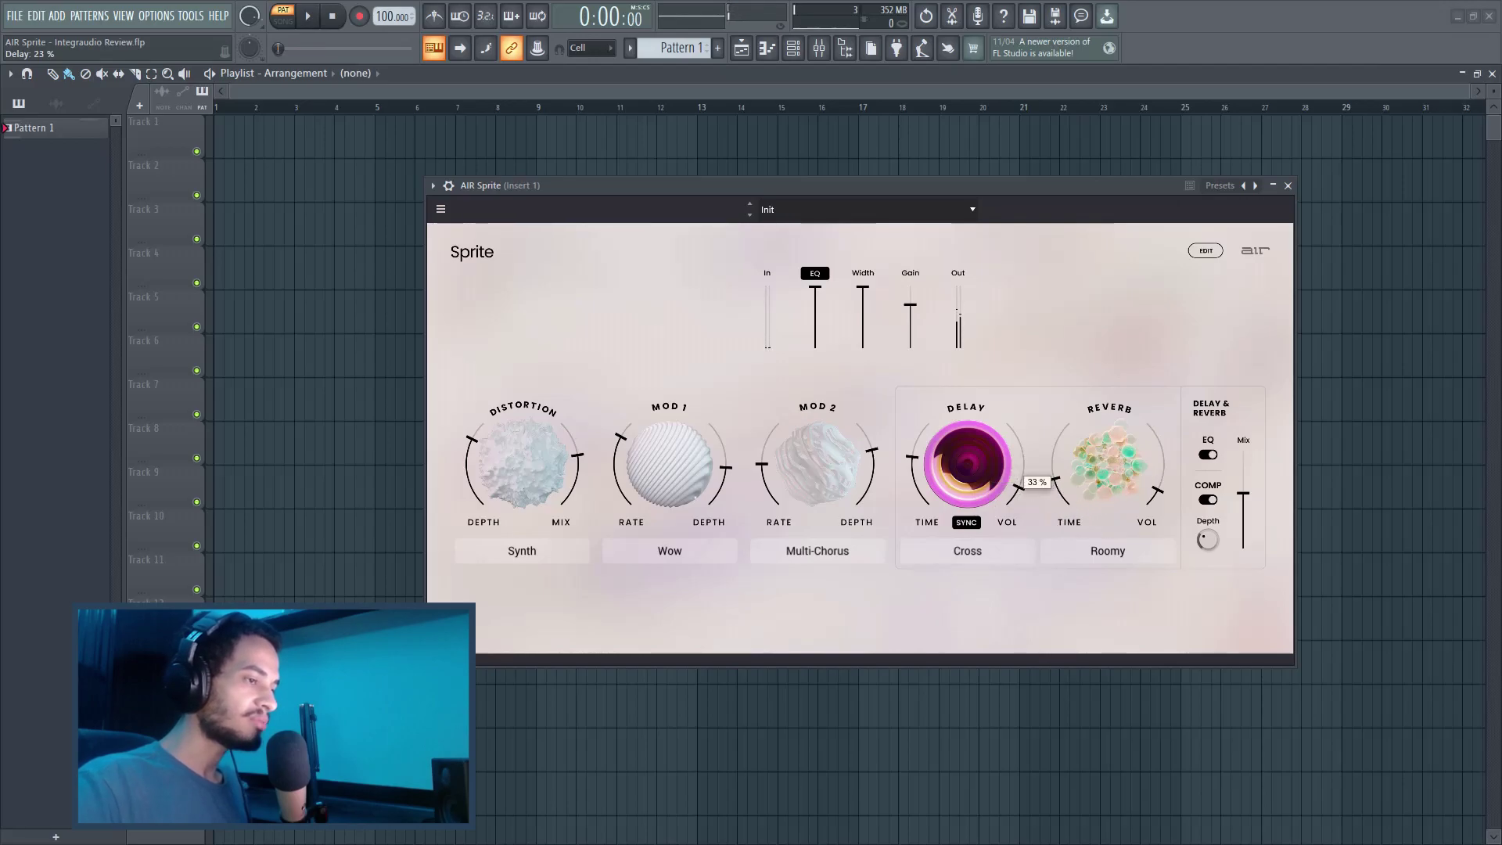
{"action": "mouse_move", "coordinate": [1163, 502]}
{"action": "left_click", "coordinate": [1117, 548]}
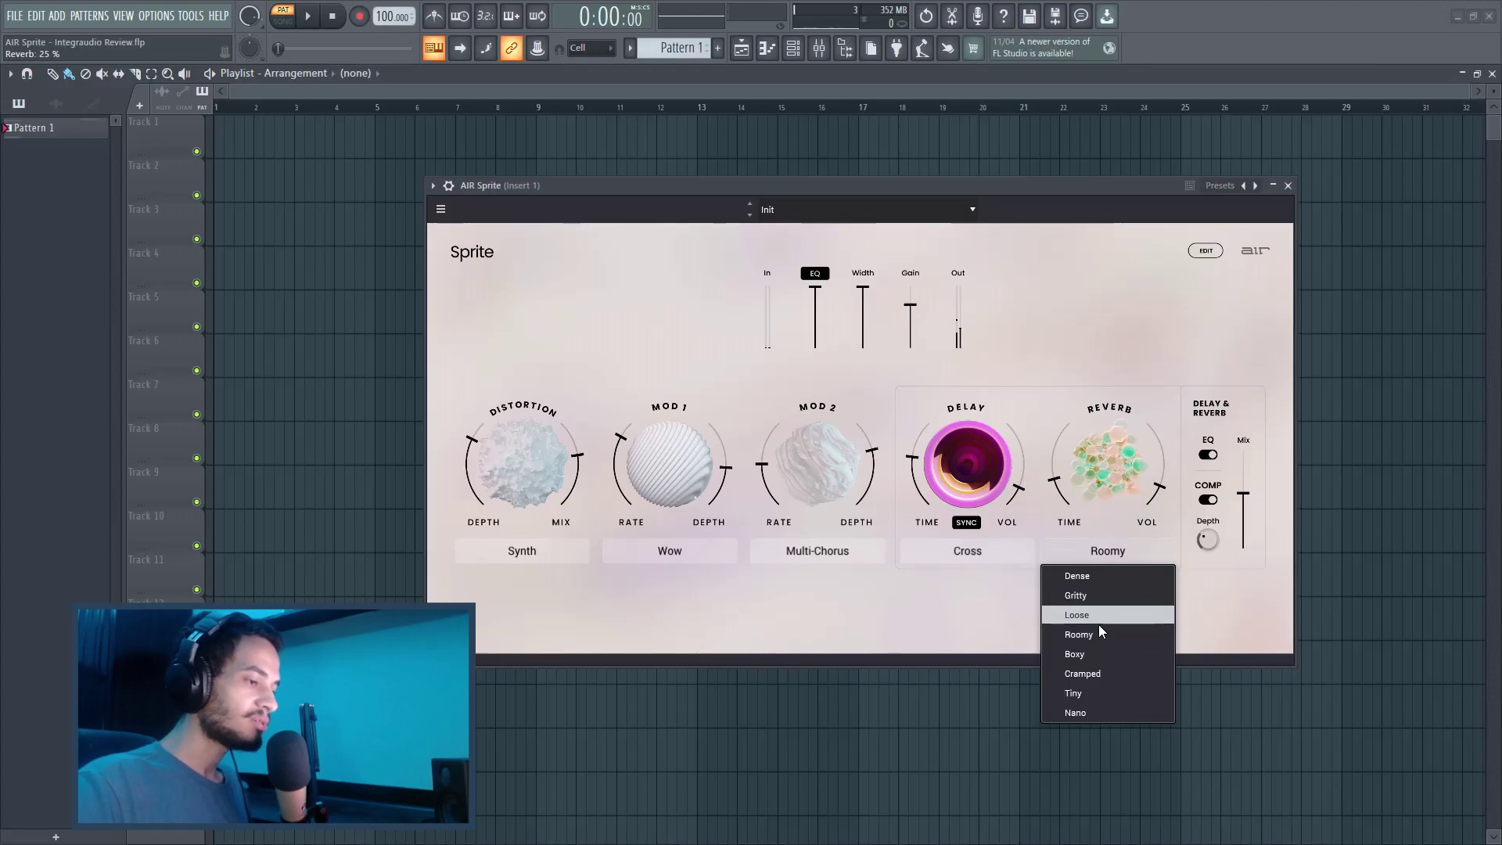
Try the Gritty reverb type while playing and switch the delay off
{"action": "left_click", "coordinate": [1096, 597]}
{"action": "key", "text": "space"}
{"action": "scroll", "coordinate": [1160, 487], "scroll_direction": "up", "scroll_amount": 3}
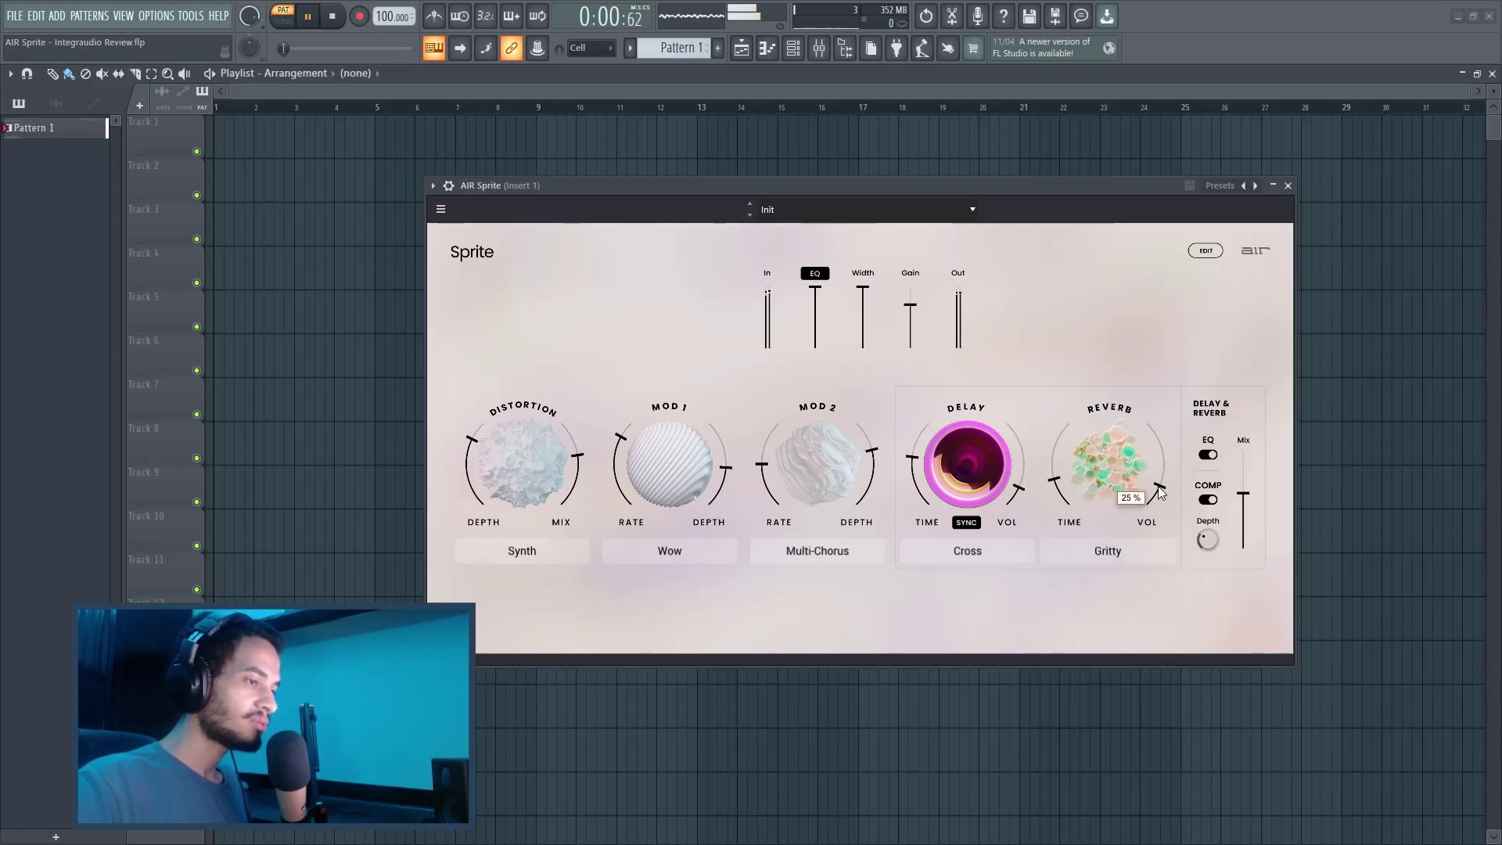
{"action": "left_click", "coordinate": [961, 476]}
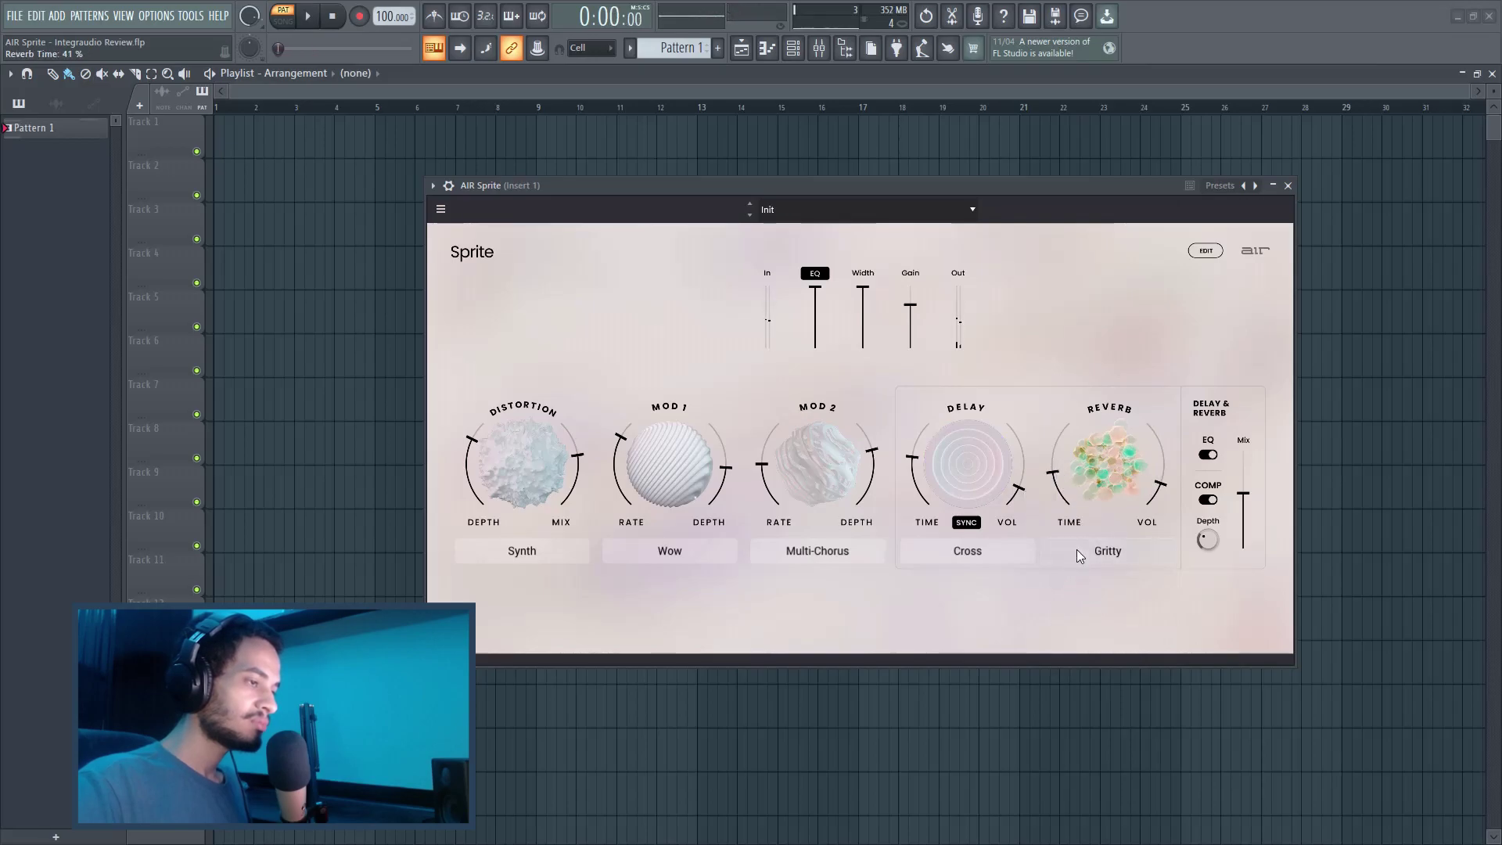
Lower the reverb time to 23 % and switch to the Cramped reverb, auditioning it
{"action": "left_click_drag", "start_coordinate": [1057, 472], "coordinate": [1058, 493]}
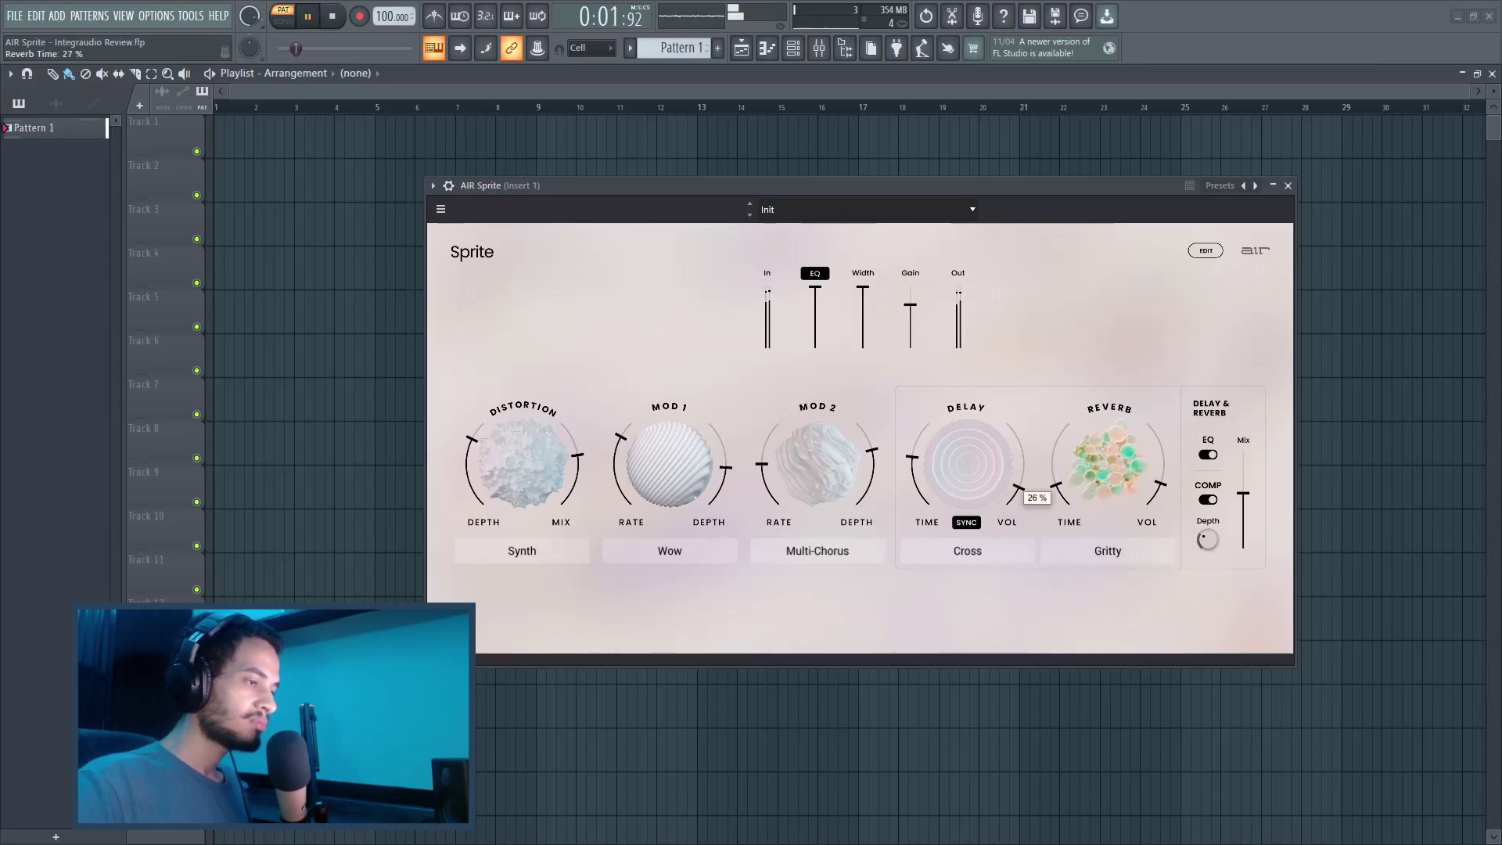
{"action": "left_click", "coordinate": [1103, 552]}
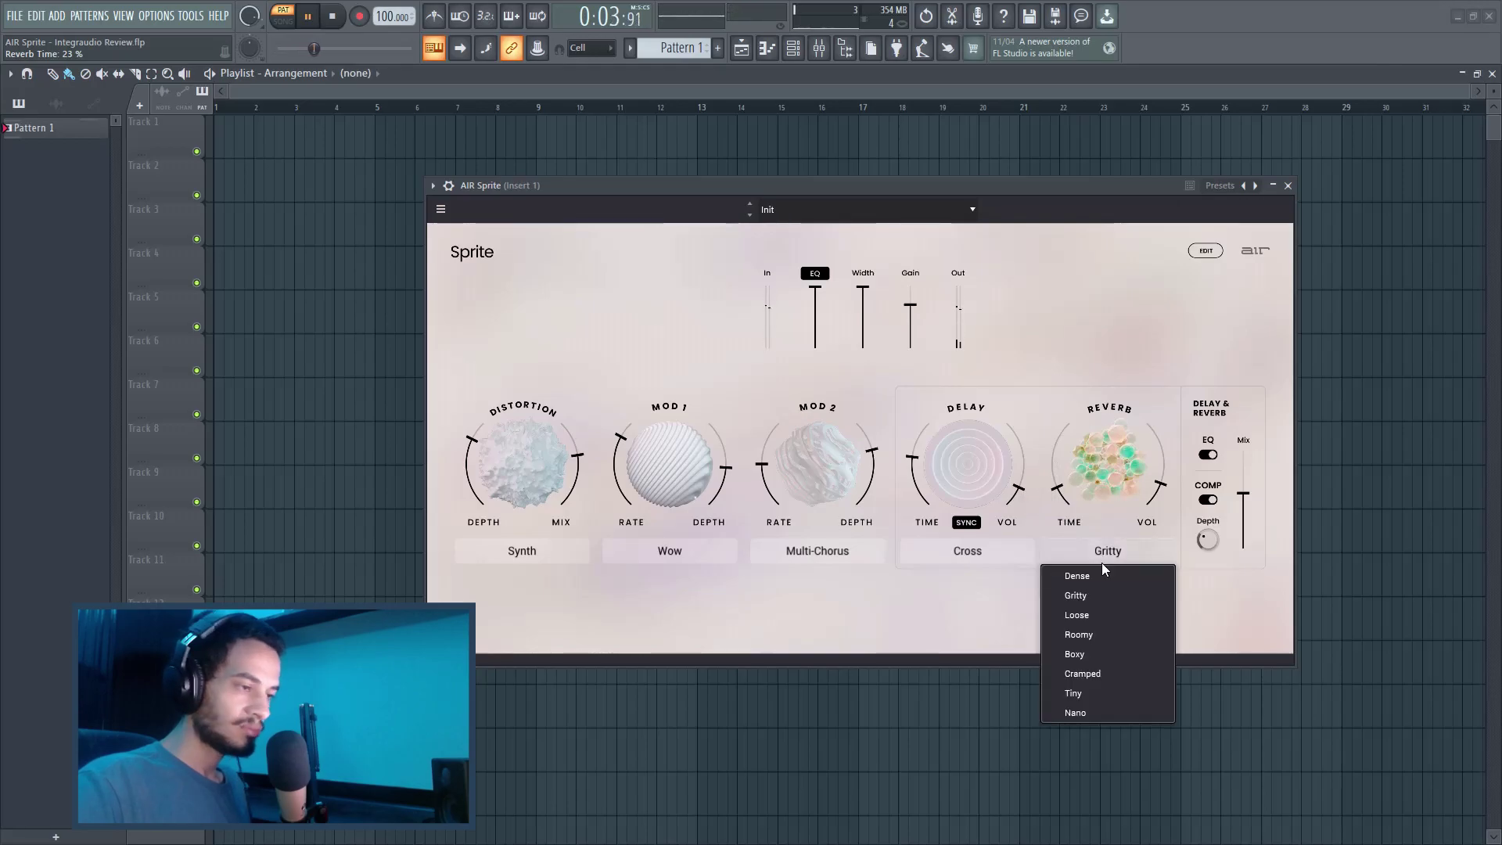
{"action": "left_click", "coordinate": [1073, 674]}
{"action": "key", "text": "space"}
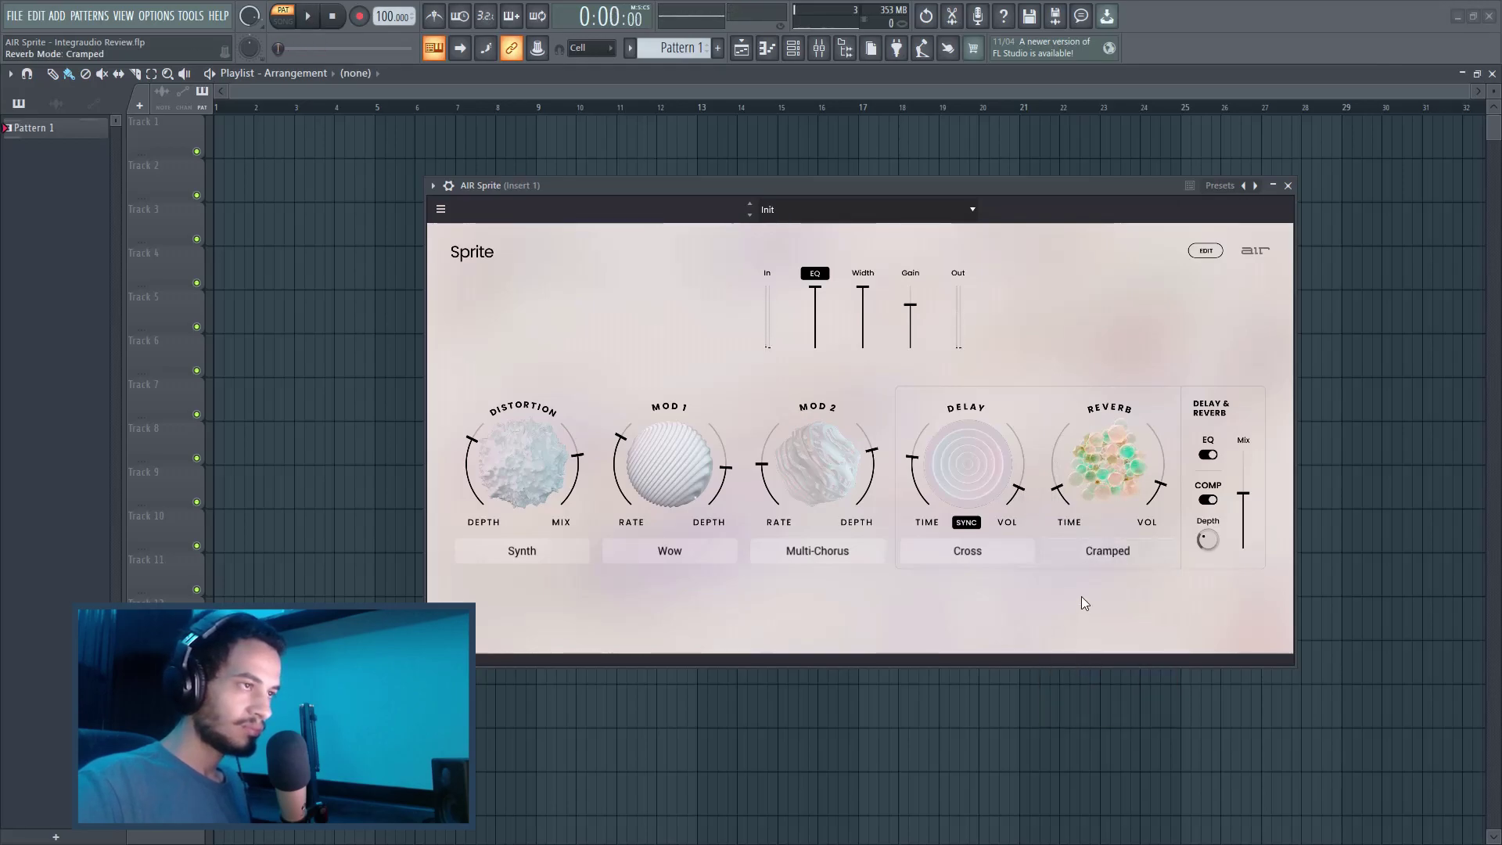
{"action": "key", "text": "space"}
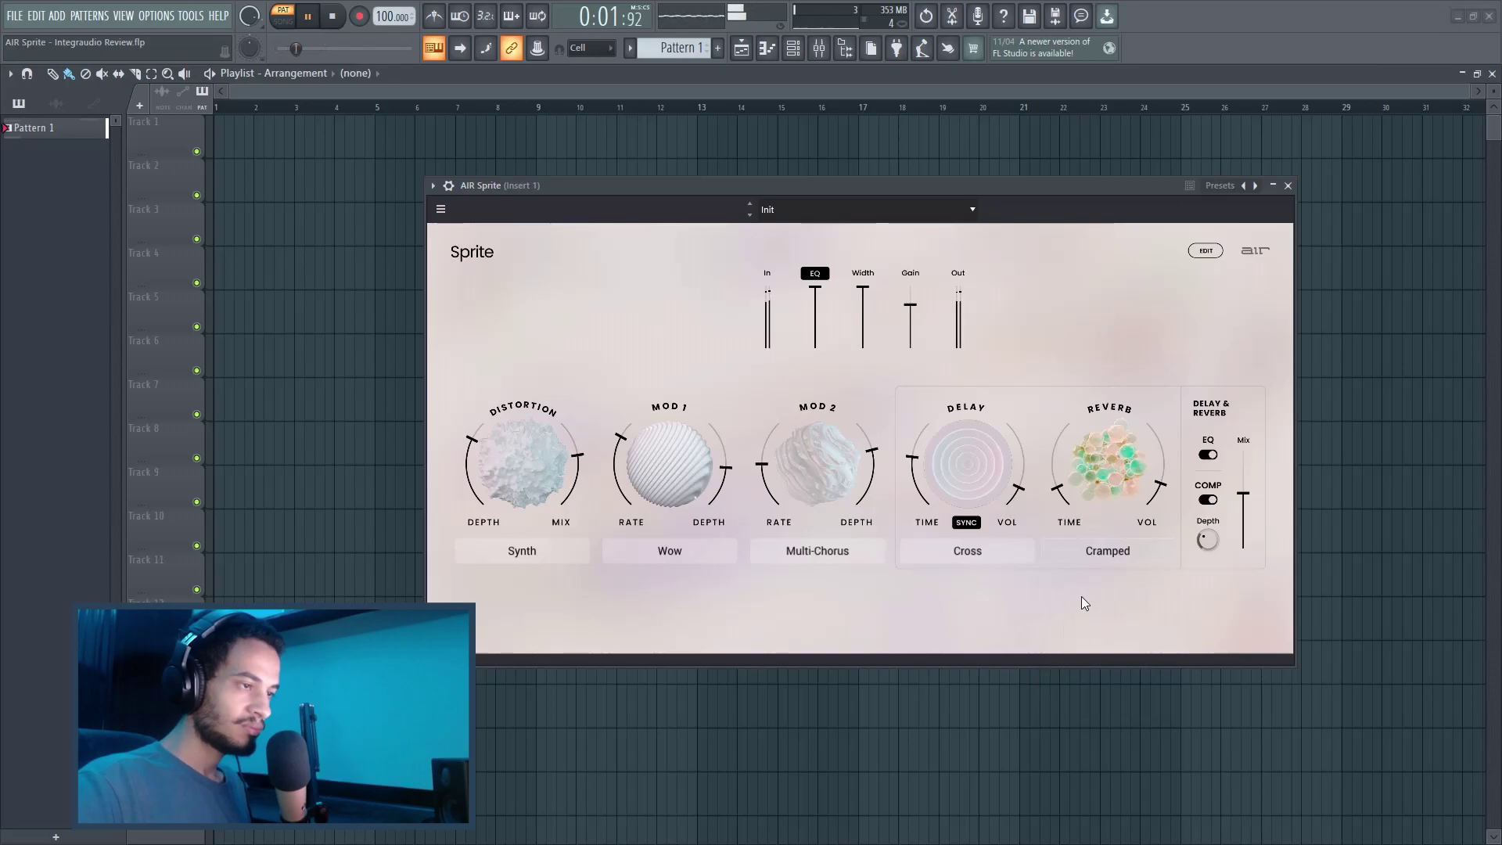
{"action": "key", "text": "space"}
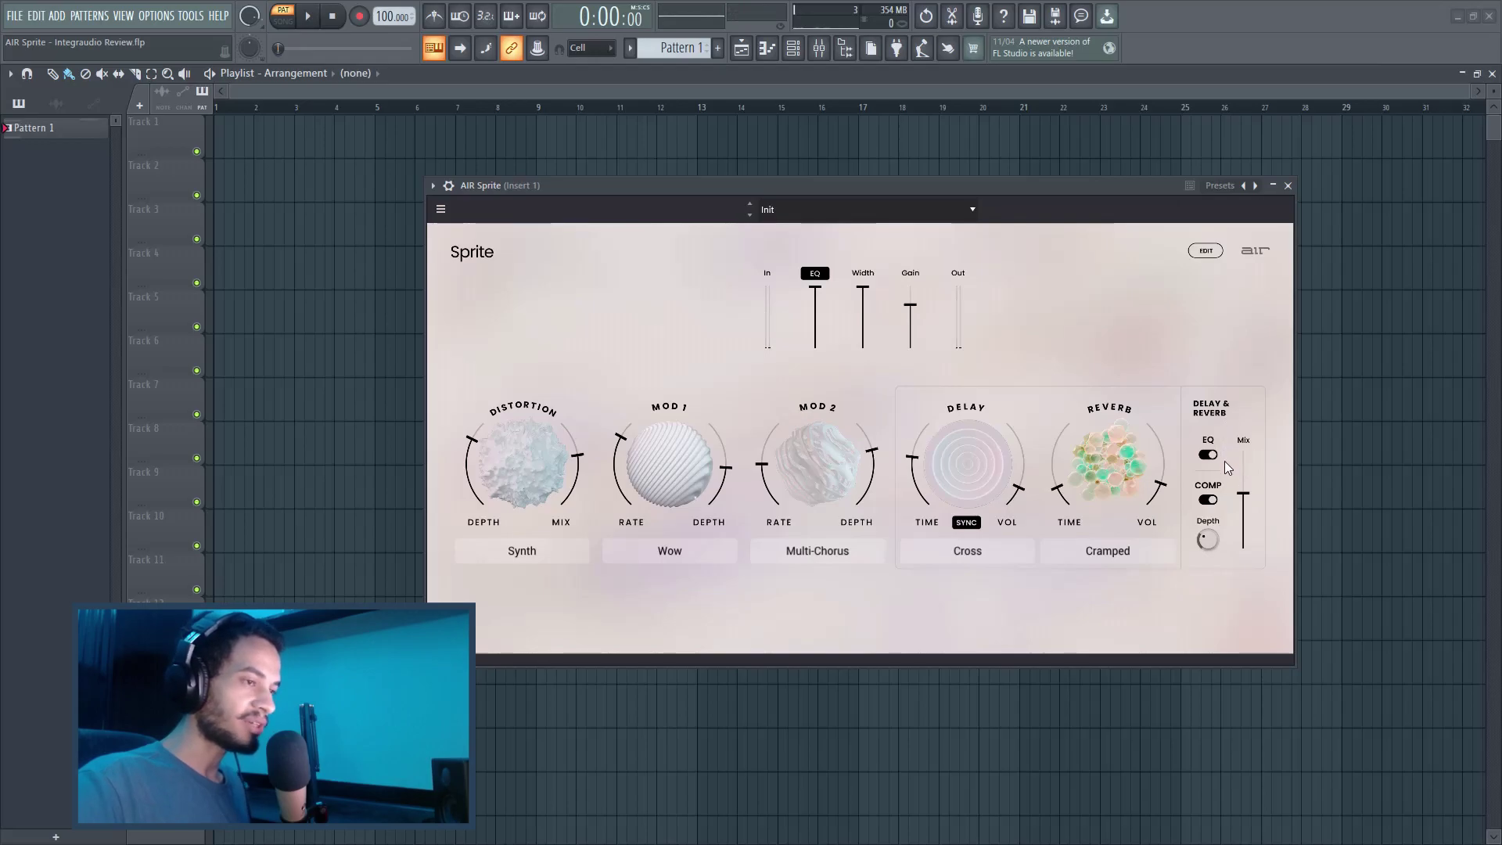
Set delay-and-reverb mix to about 55 %, compressor depth 36 %, with compressor and EQ on
{"action": "left_click_drag", "start_coordinate": [1243, 494], "coordinate": [1243, 492]}
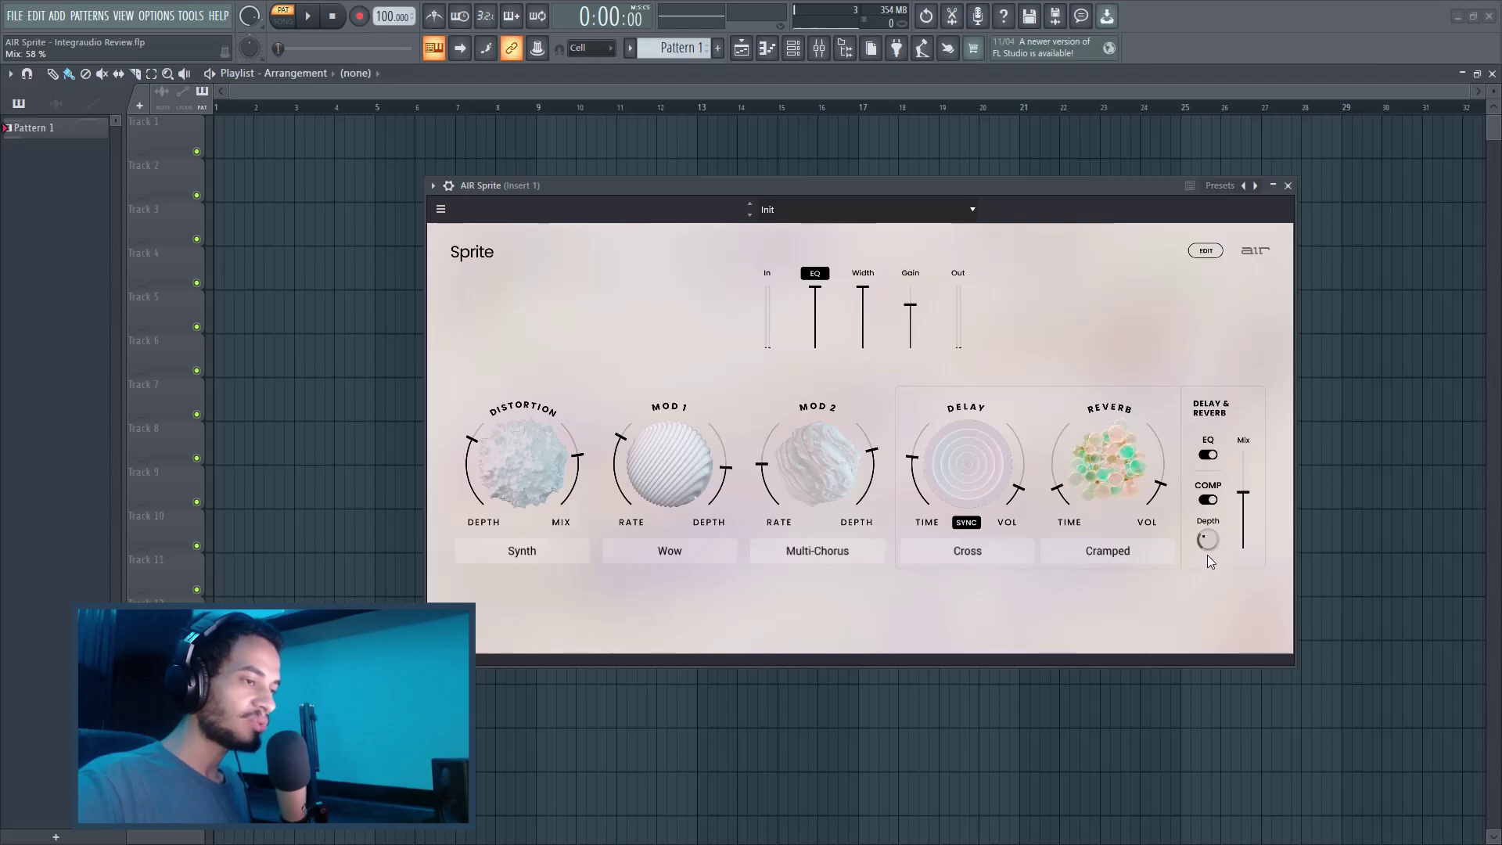
{"action": "left_click", "coordinate": [1209, 538]}
{"action": "left_click", "coordinate": [1209, 499]}
{"action": "left_click", "coordinate": [1208, 499]}
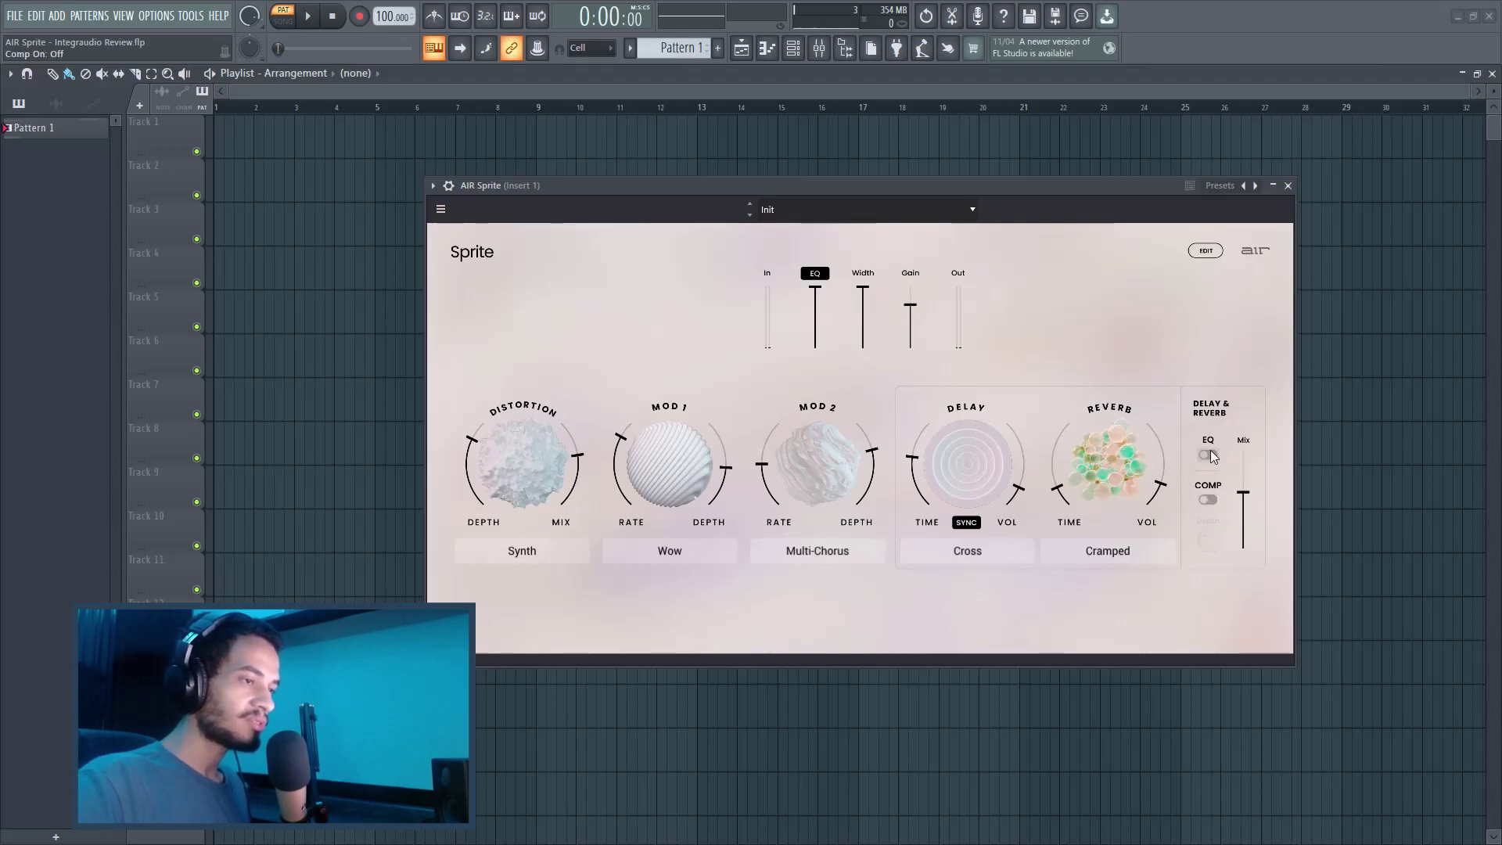
{"action": "left_click", "coordinate": [1208, 455]}
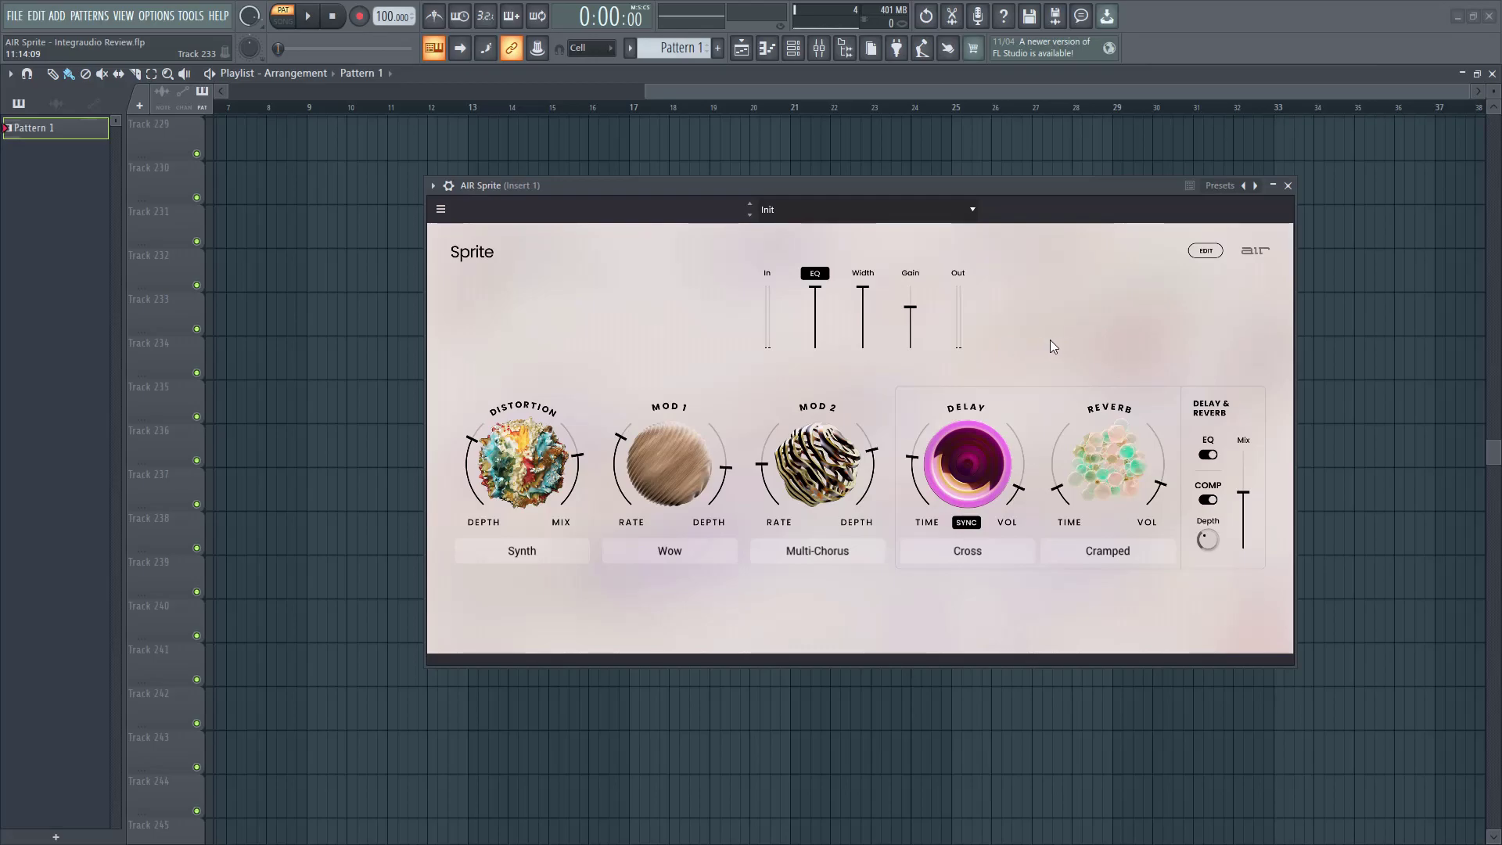
In the edit view, set output EQ low gain +3.0 dB, low frequency 578 Hz, and adjust the mid band
{"action": "left_click", "coordinate": [1205, 252]}
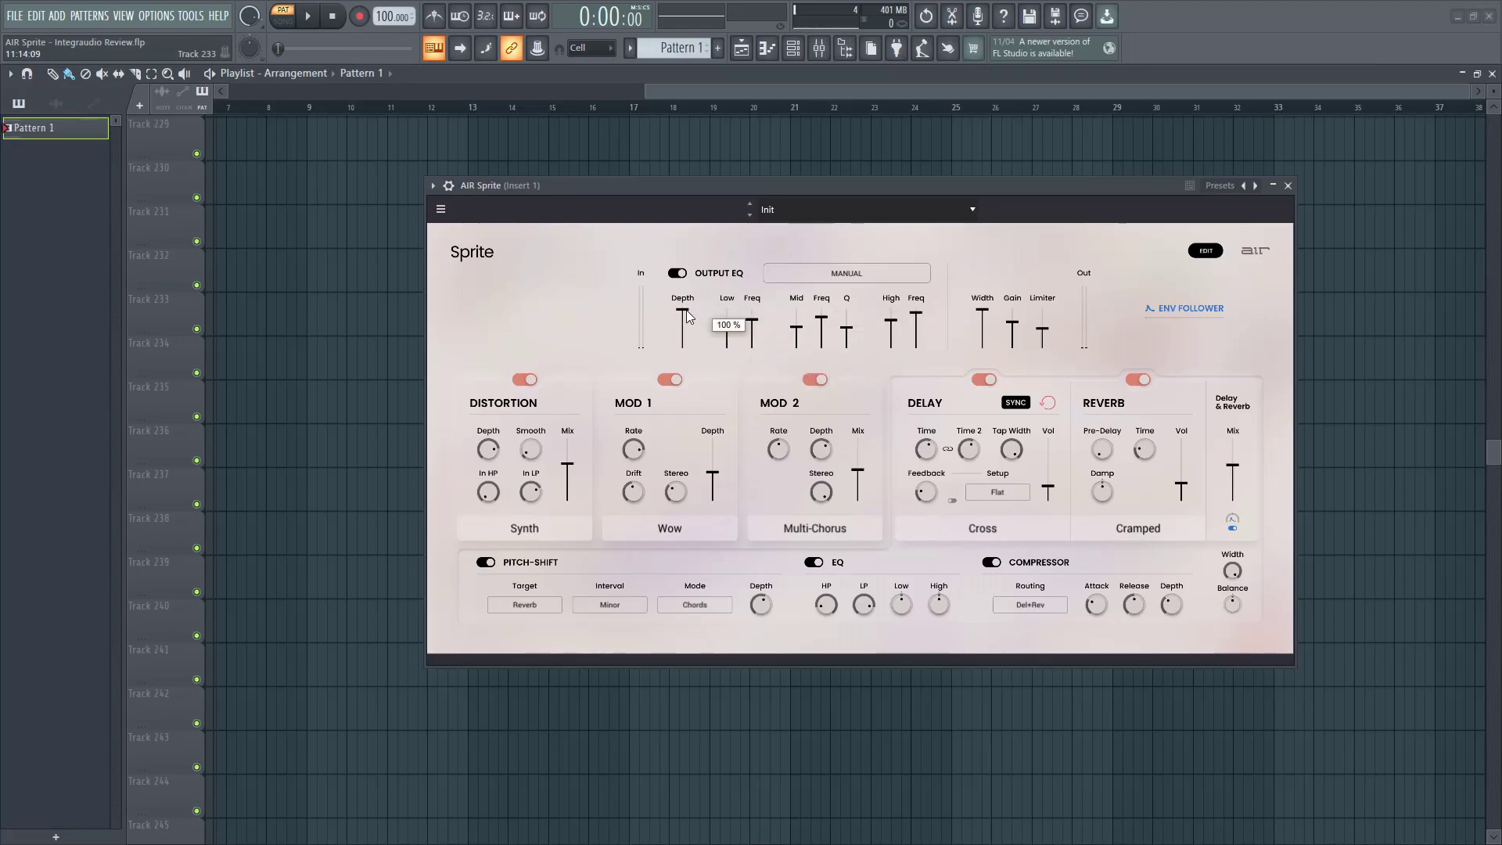
{"action": "left_click_drag", "start_coordinate": [727, 329], "coordinate": [727, 325]}
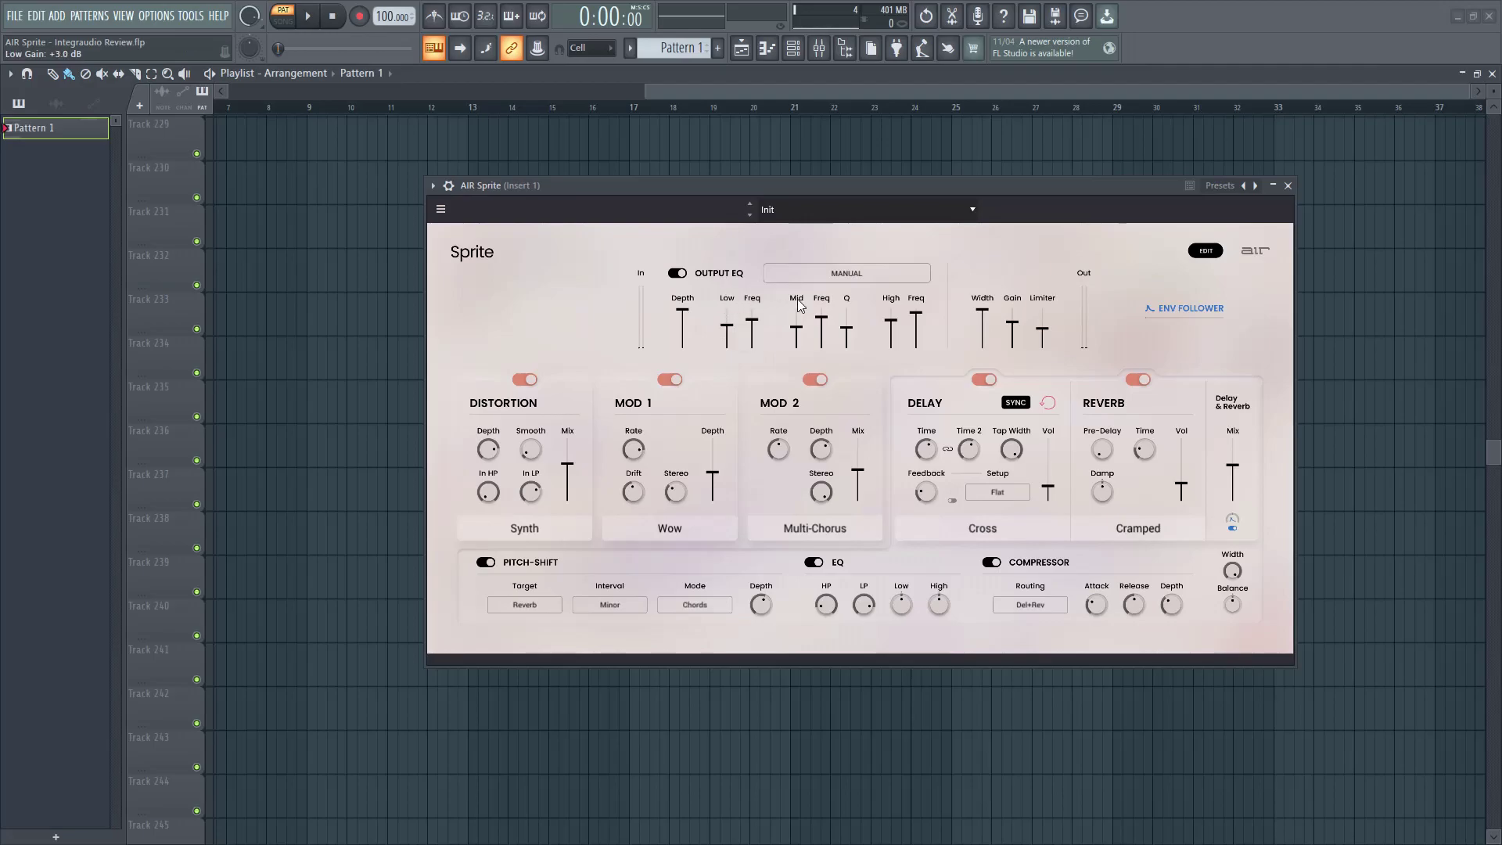
{"action": "left_click", "coordinate": [846, 328]}
{"action": "mouse_move", "coordinate": [826, 316]}
{"action": "left_click_drag", "start_coordinate": [797, 335], "coordinate": [821, 311]}
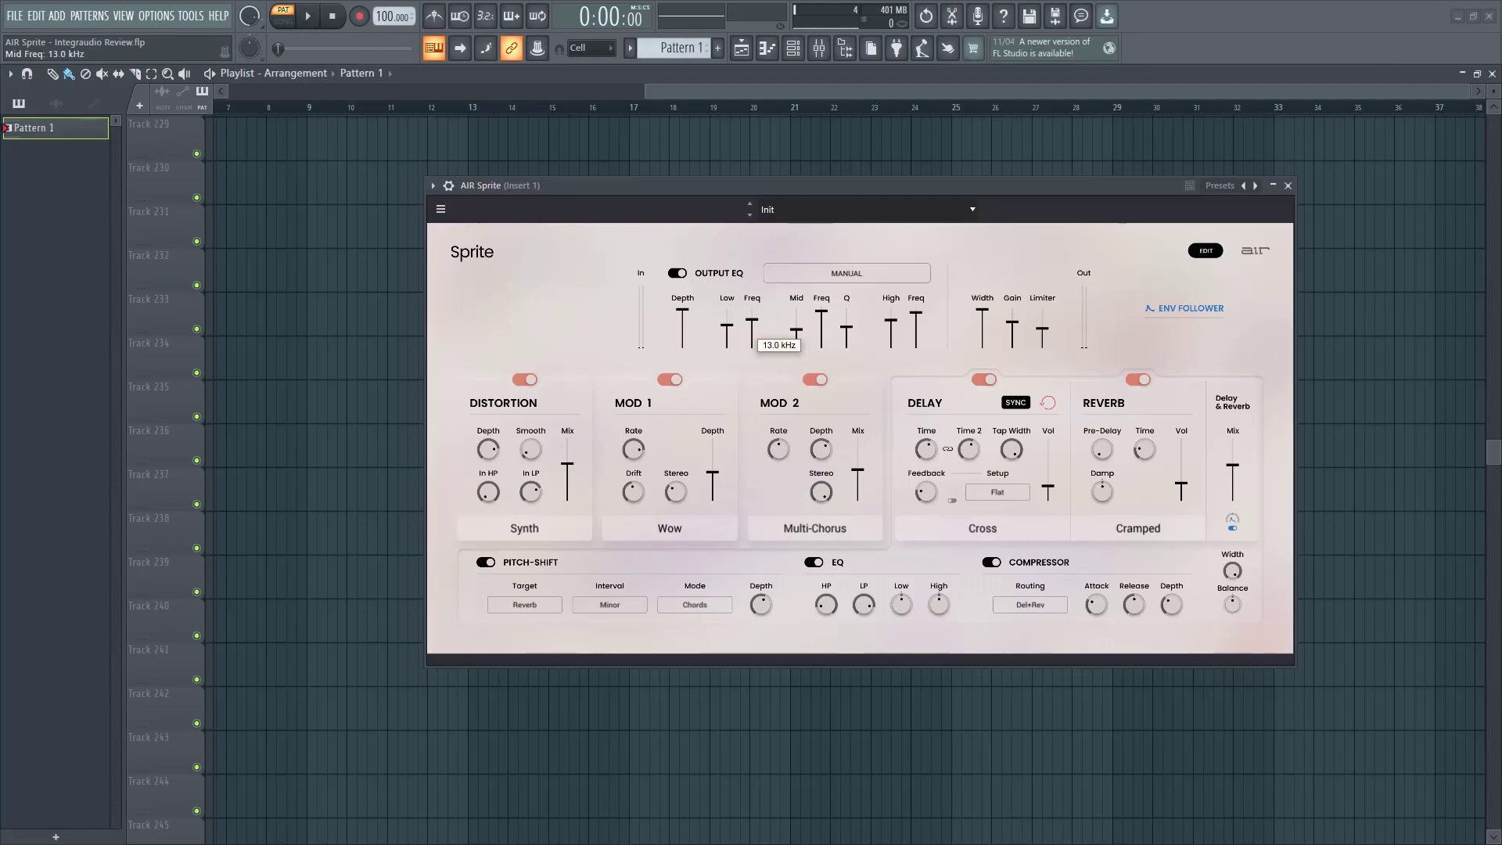
{"action": "left_click_drag", "start_coordinate": [749, 354], "coordinate": [747, 352]}
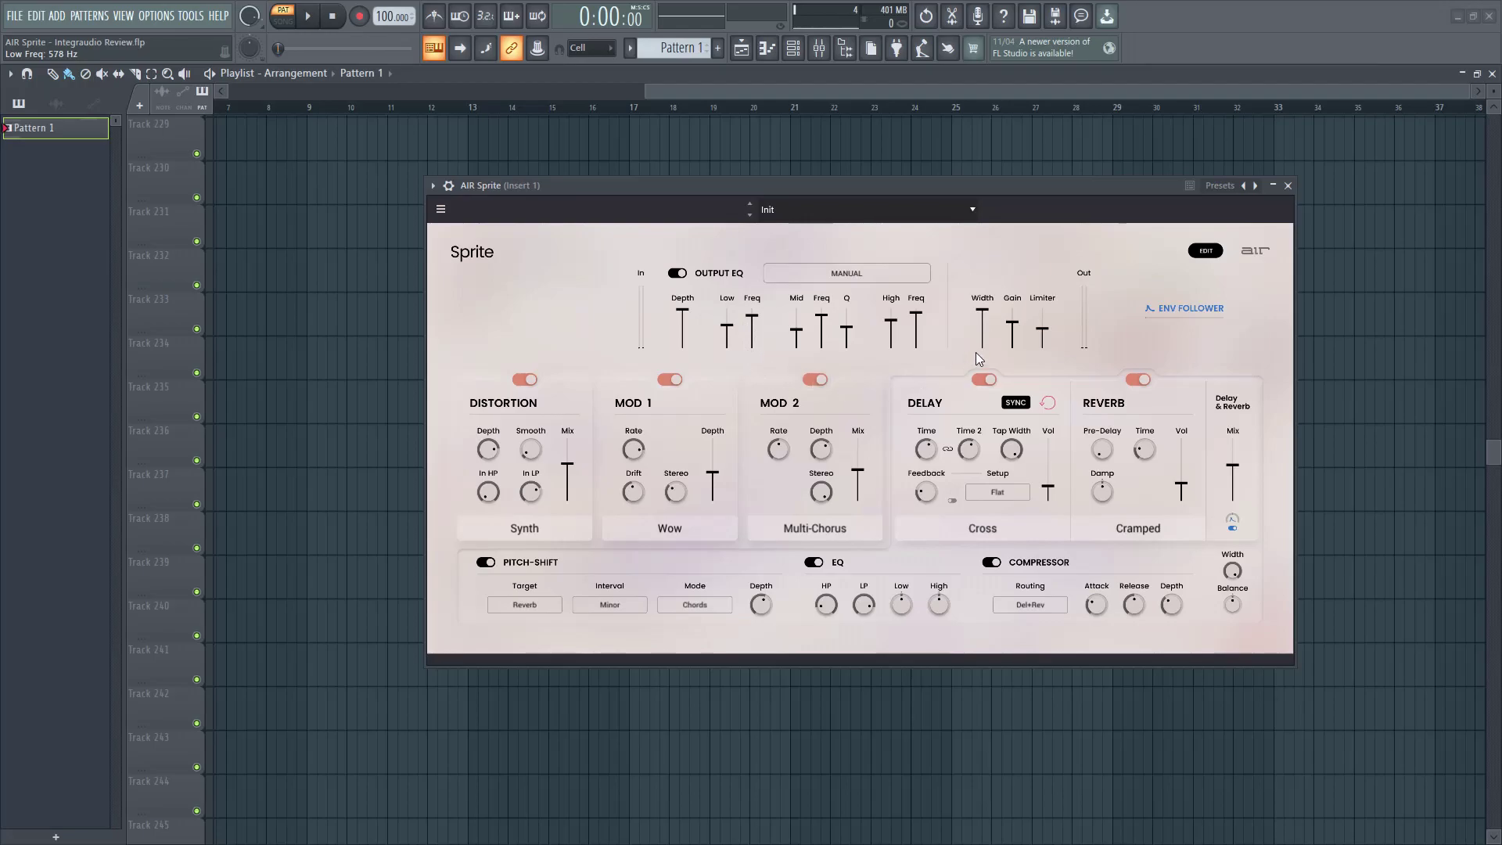
Keep the output EQ on manual settings and raise the distortion depth to 56 %
{"action": "left_click", "coordinate": [886, 280]}
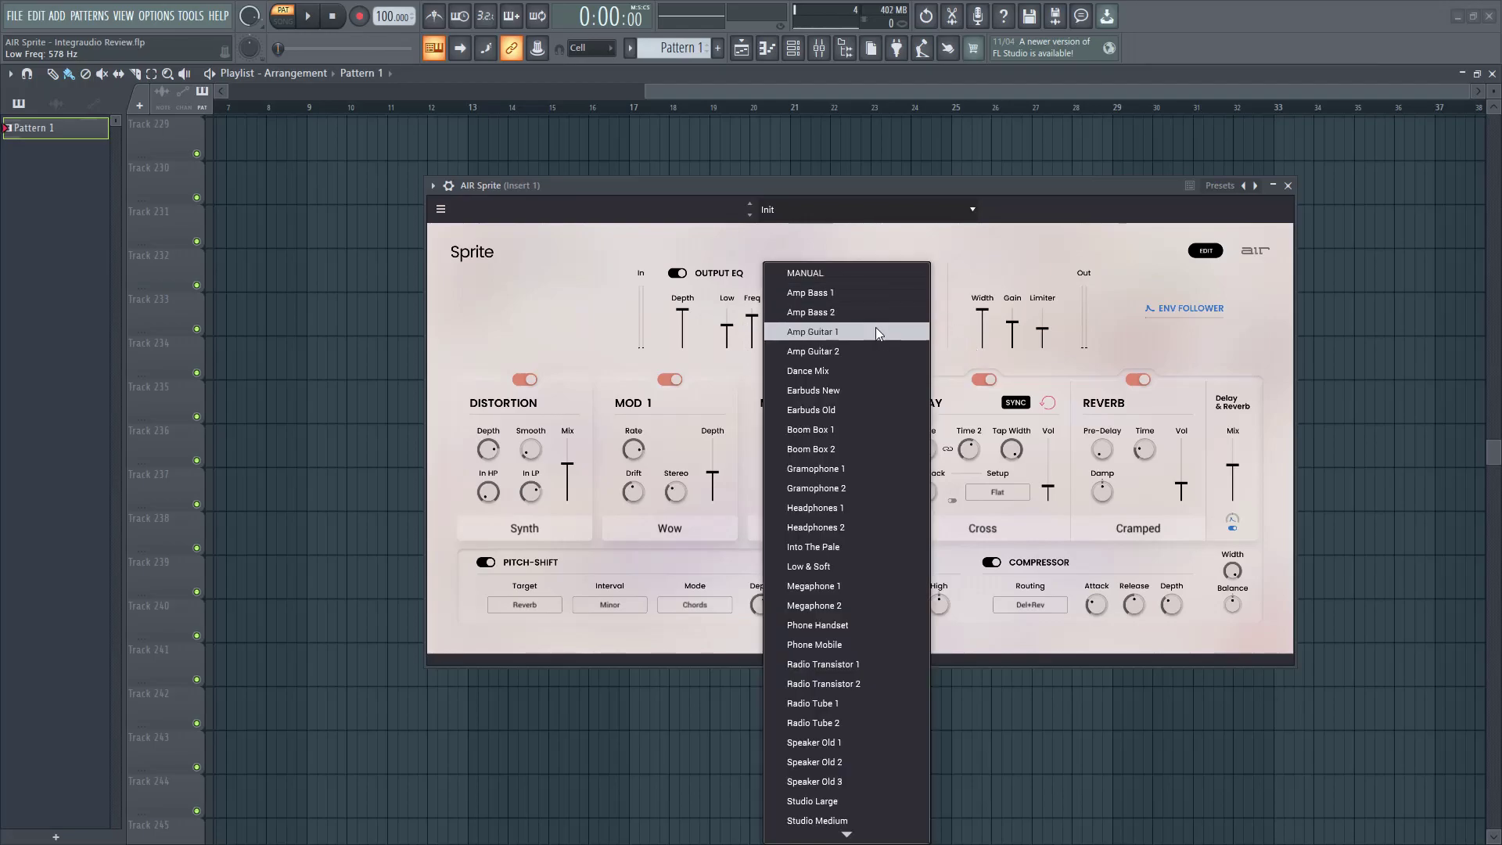
{"action": "left_click", "coordinate": [899, 253]}
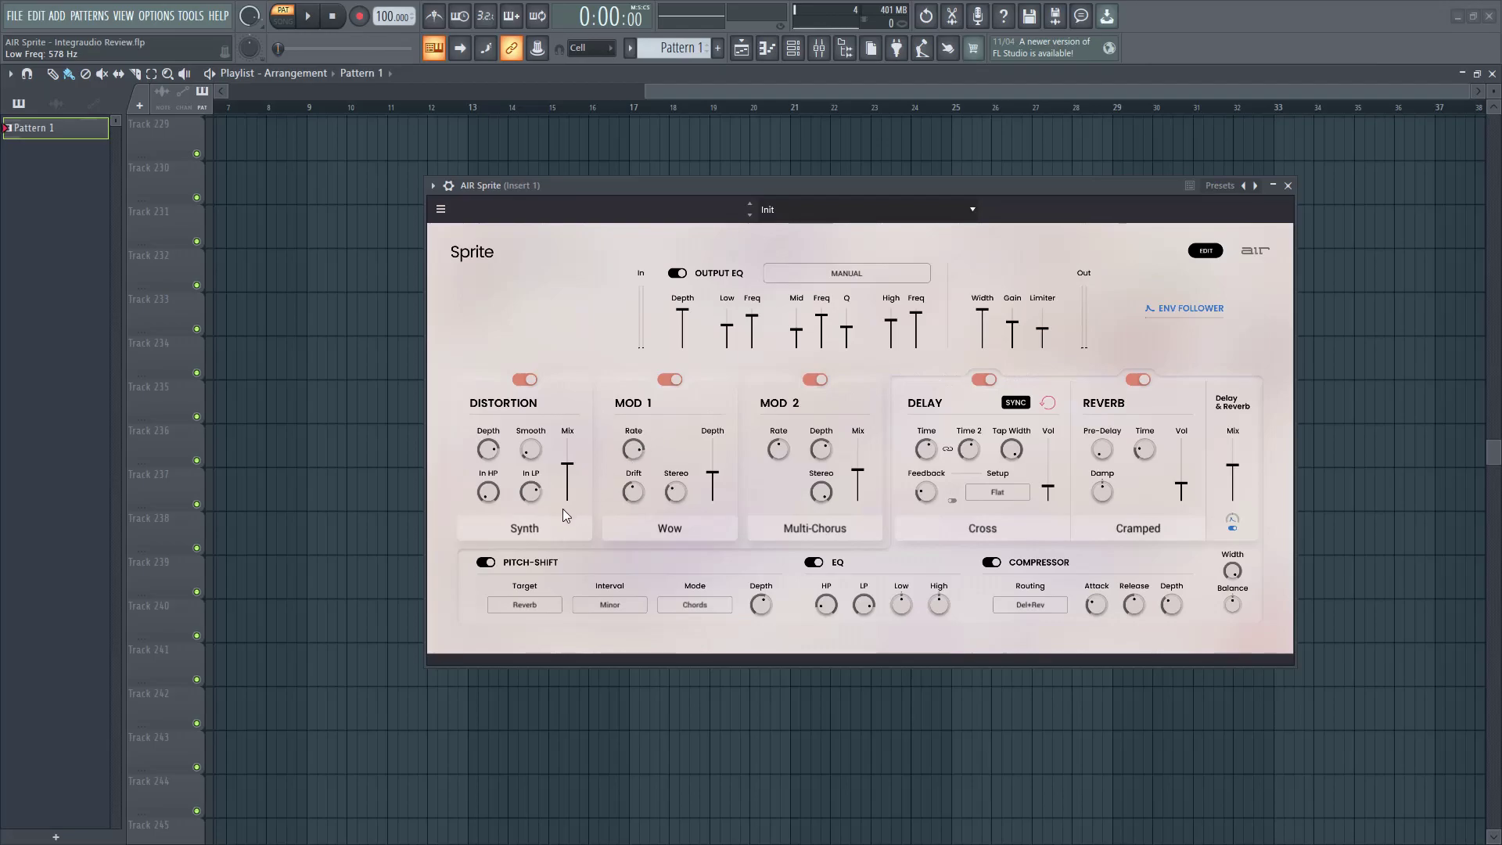
{"action": "left_click_drag", "start_coordinate": [487, 449], "coordinate": [546, 512]}
Set the Mod 1 stereo amount and leave the pitch-shift target on Reverb
{"action": "mouse_move", "coordinate": [531, 497]}
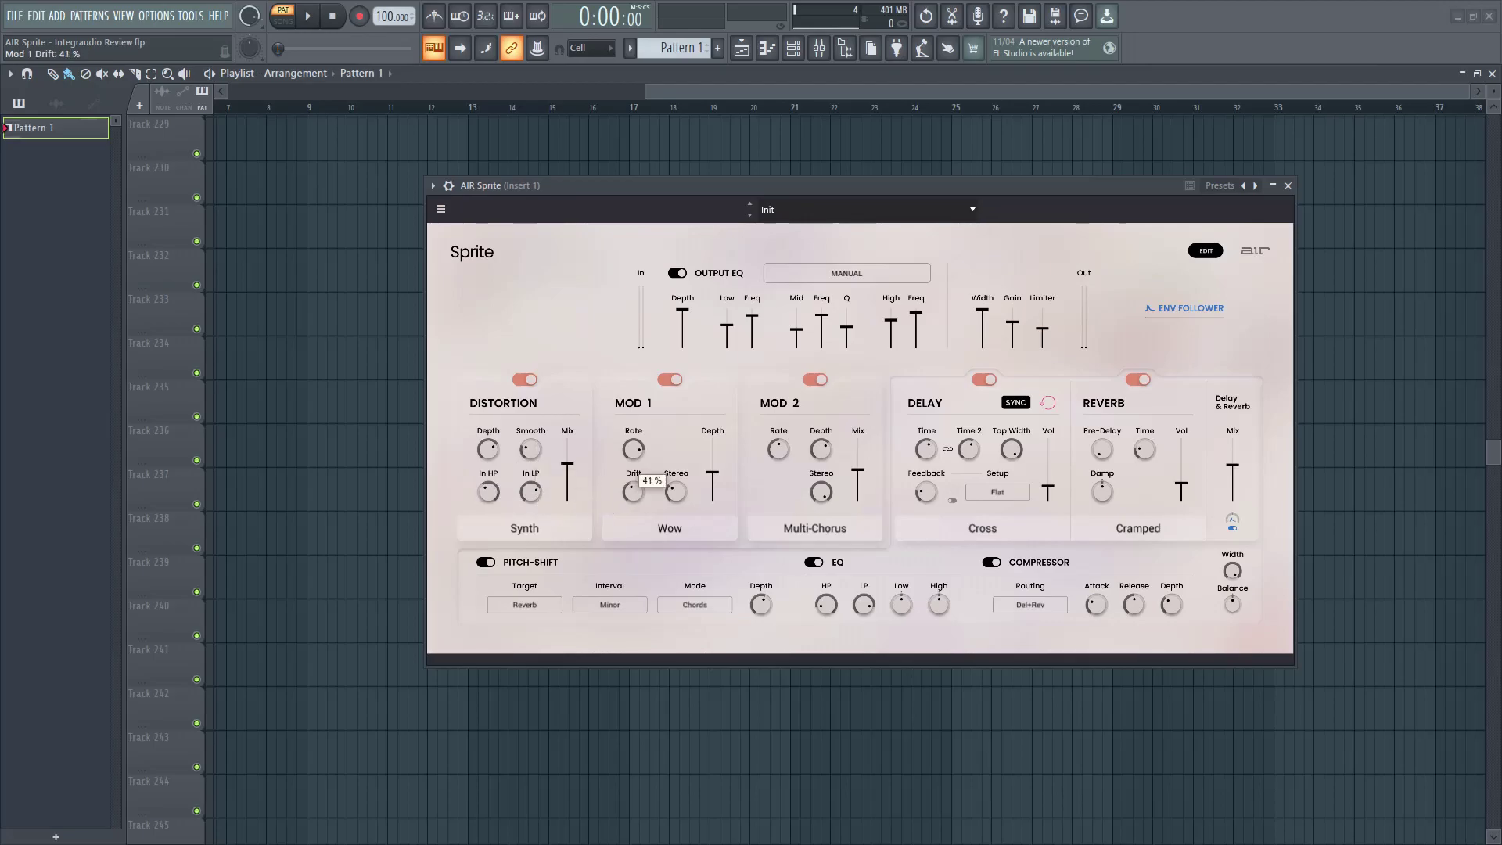
{"action": "left_click_drag", "start_coordinate": [675, 492], "coordinate": [675, 492]}
{"action": "left_click", "coordinate": [539, 607]}
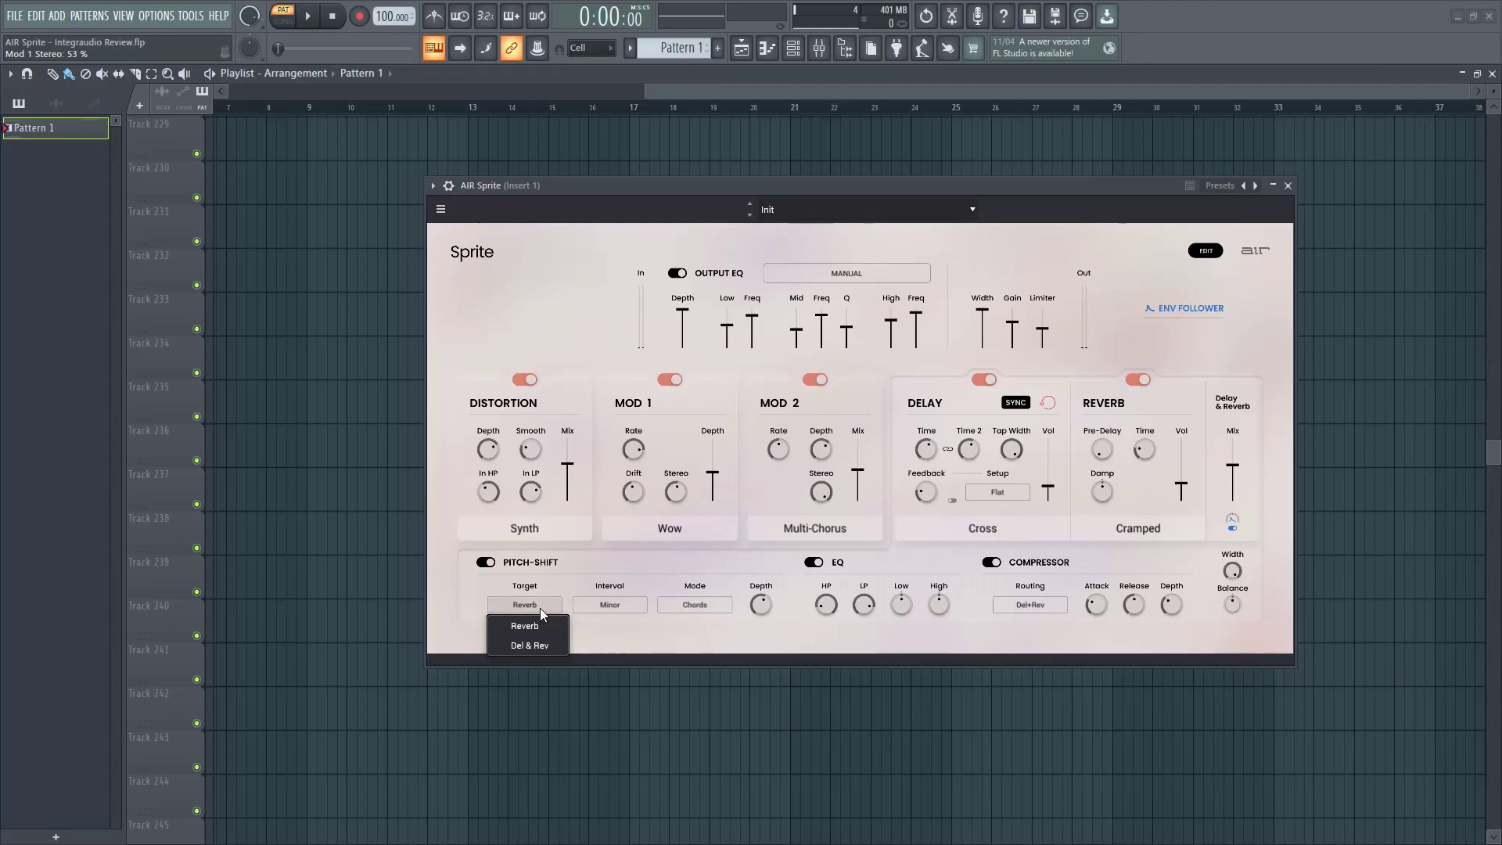
{"action": "left_click", "coordinate": [614, 604]}
Keep the pitch-shift interval on Minor and the mode on Chords
{"action": "left_click", "coordinate": [618, 603]}
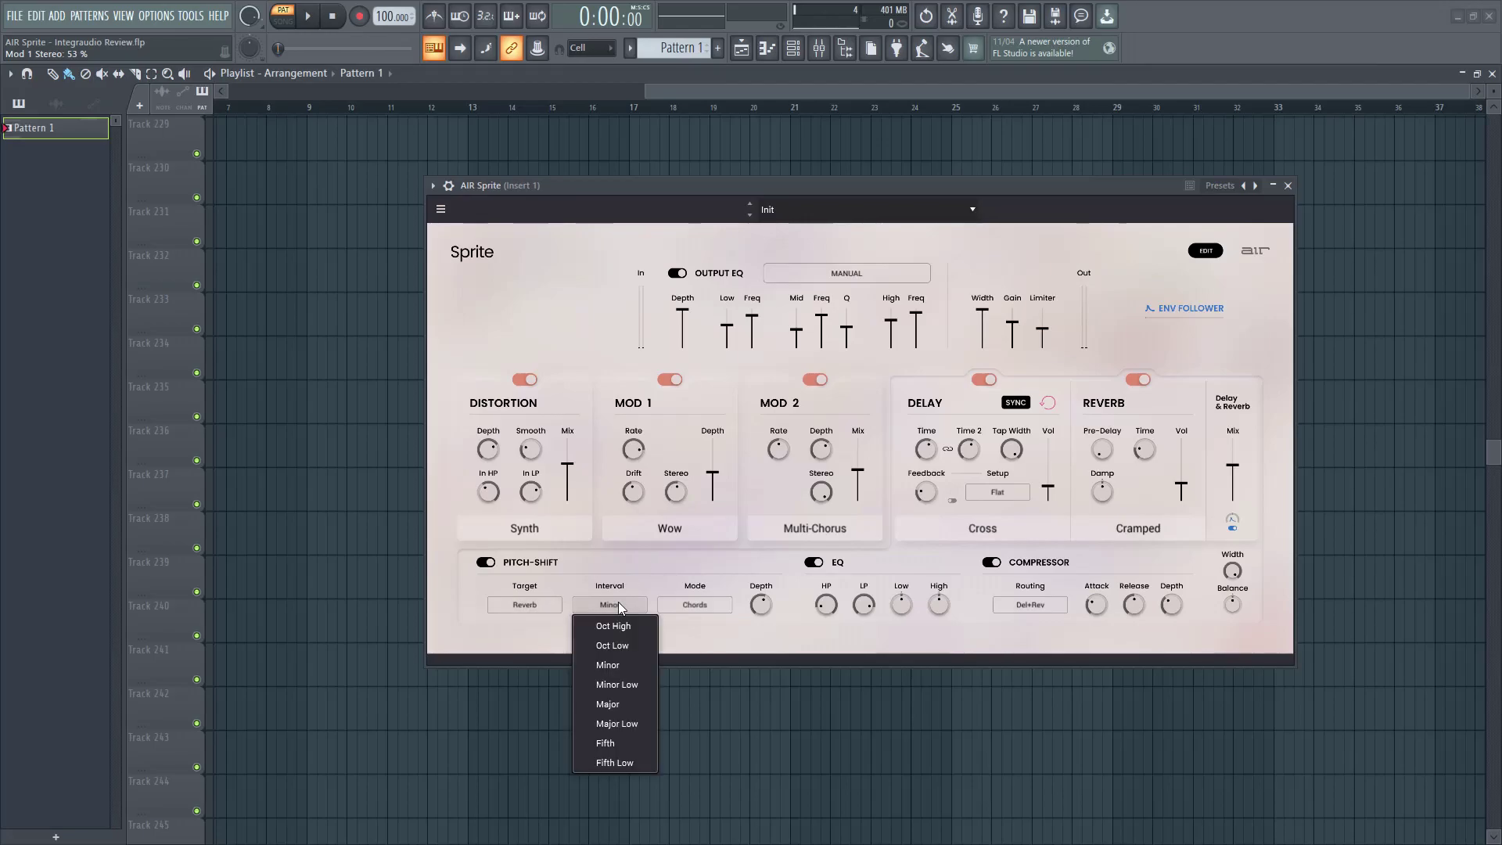
{"action": "left_click", "coordinate": [617, 602]}
{"action": "left_click", "coordinate": [682, 603]}
{"action": "left_click", "coordinate": [682, 603]}
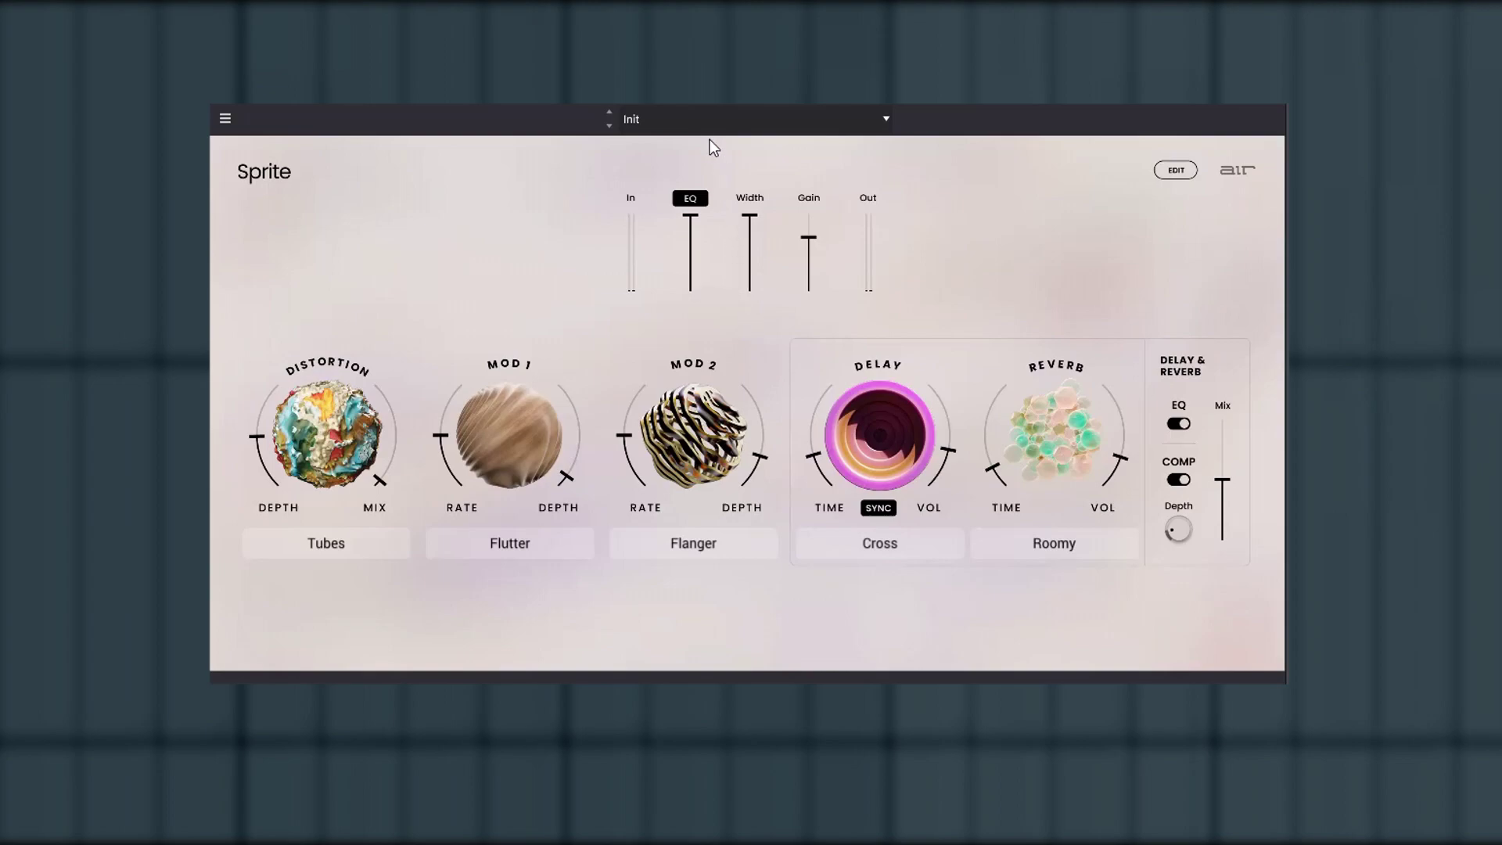
{"action": "left_click", "coordinate": [698, 121]}
{"action": "mouse_move", "coordinate": [713, 181]}
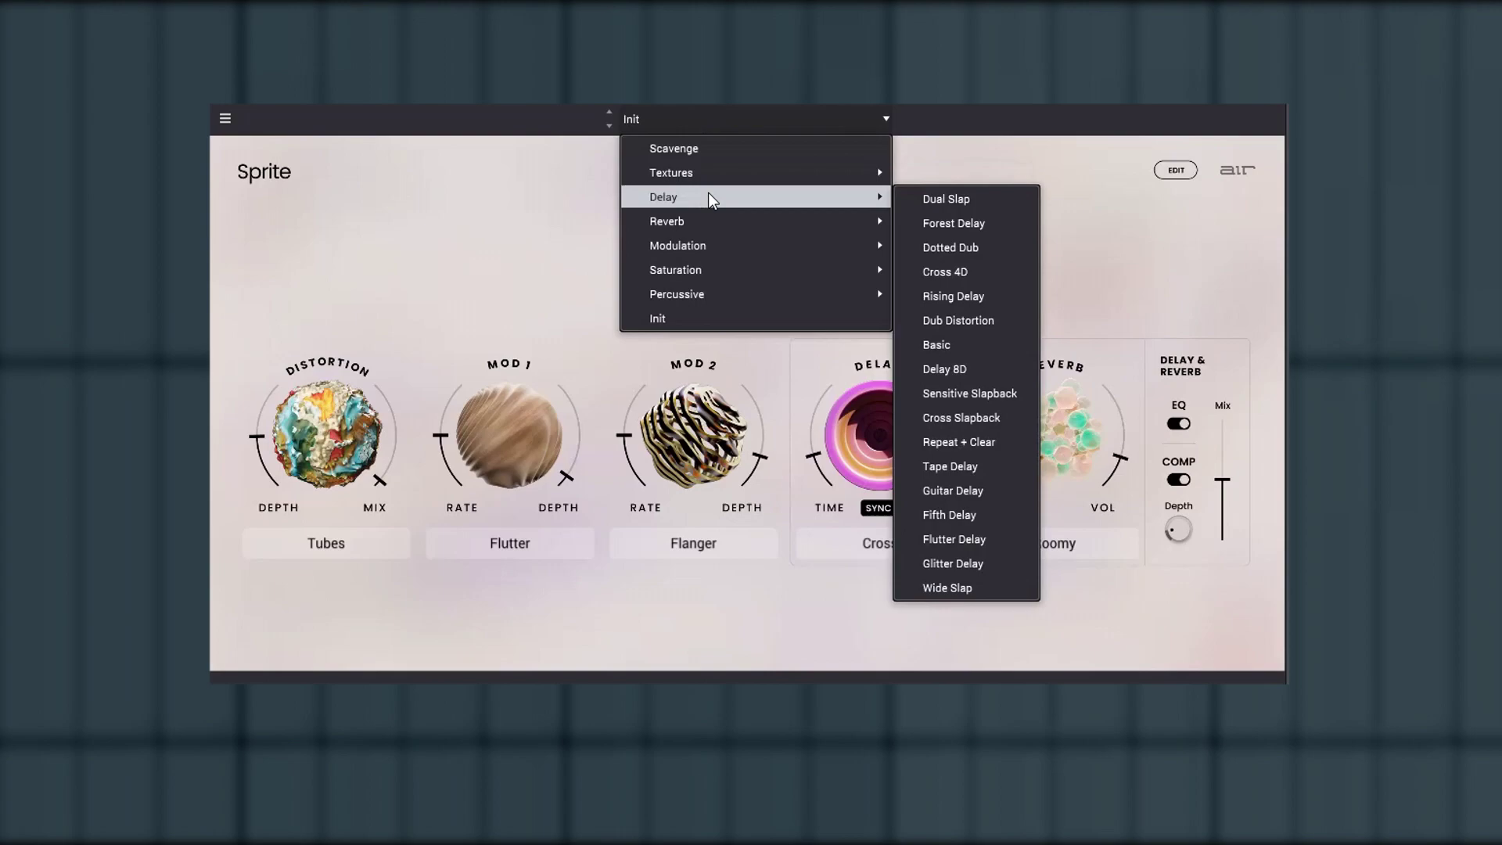
{"action": "mouse_move", "coordinate": [698, 223]}
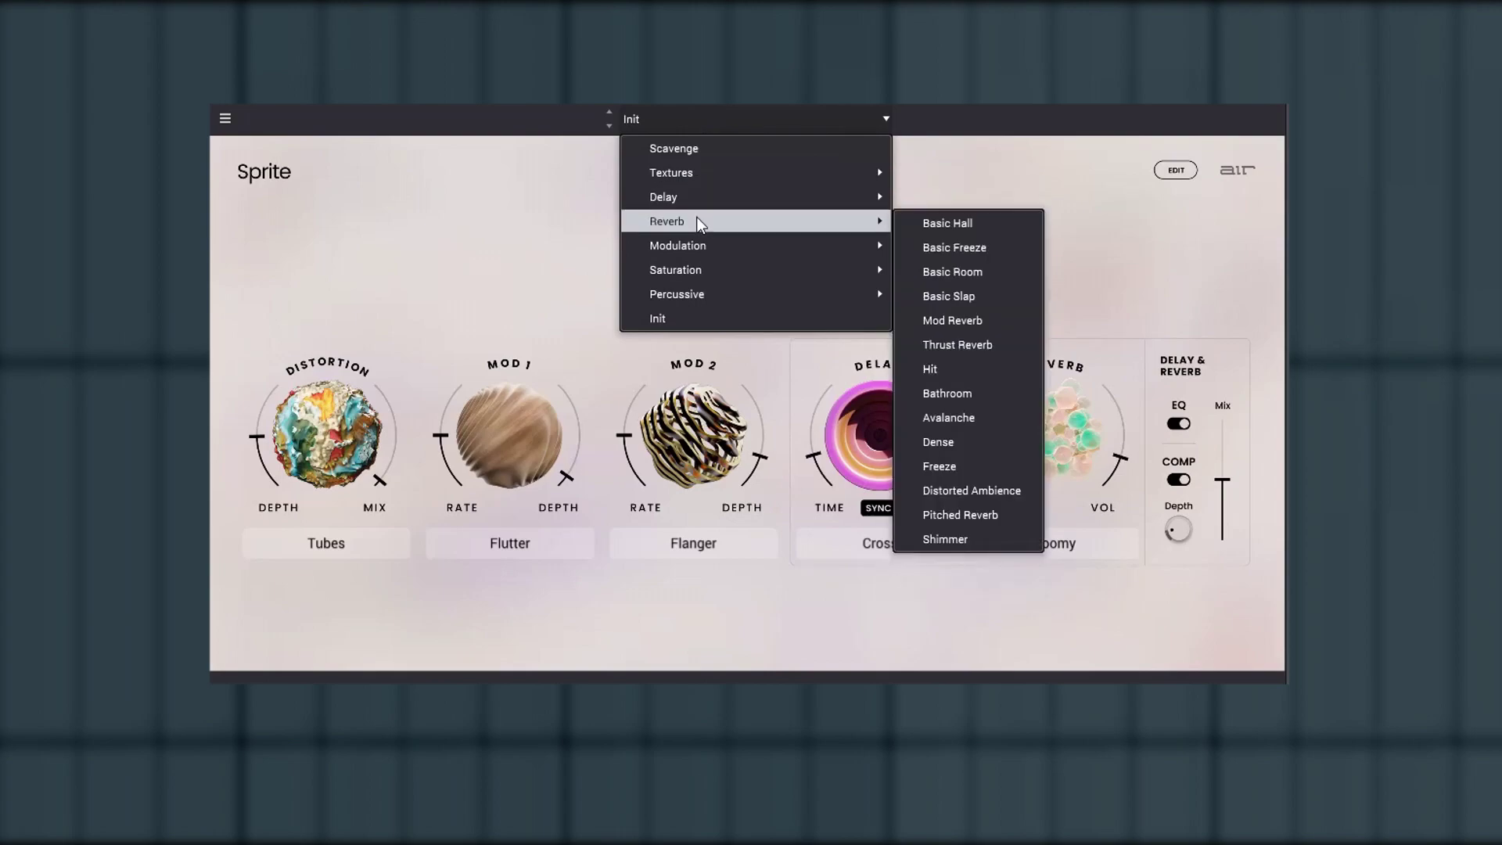
{"action": "mouse_move", "coordinate": [698, 269]}
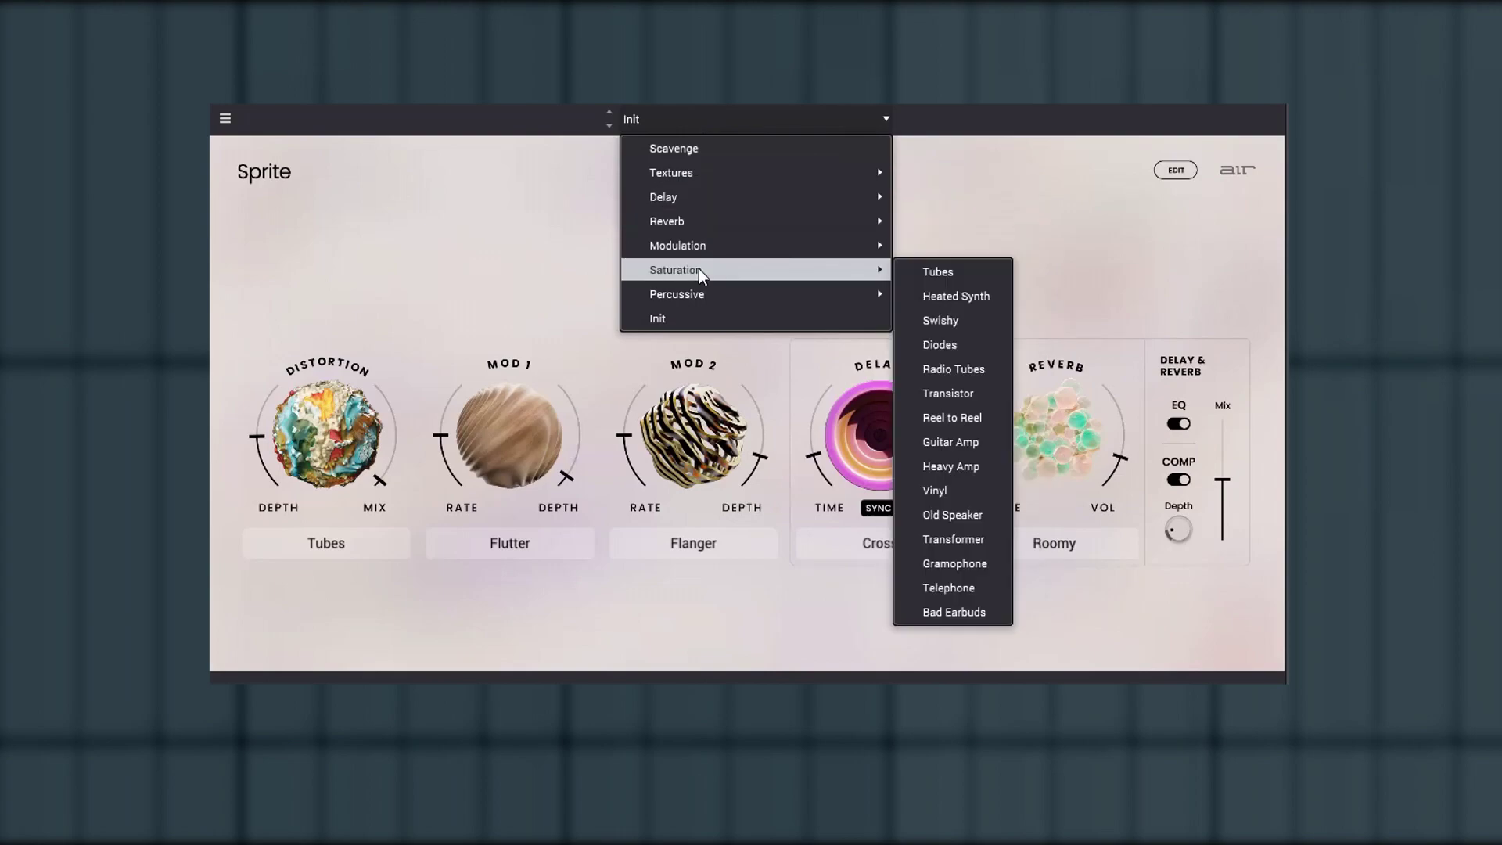
{"action": "left_click", "coordinate": [583, 291]}
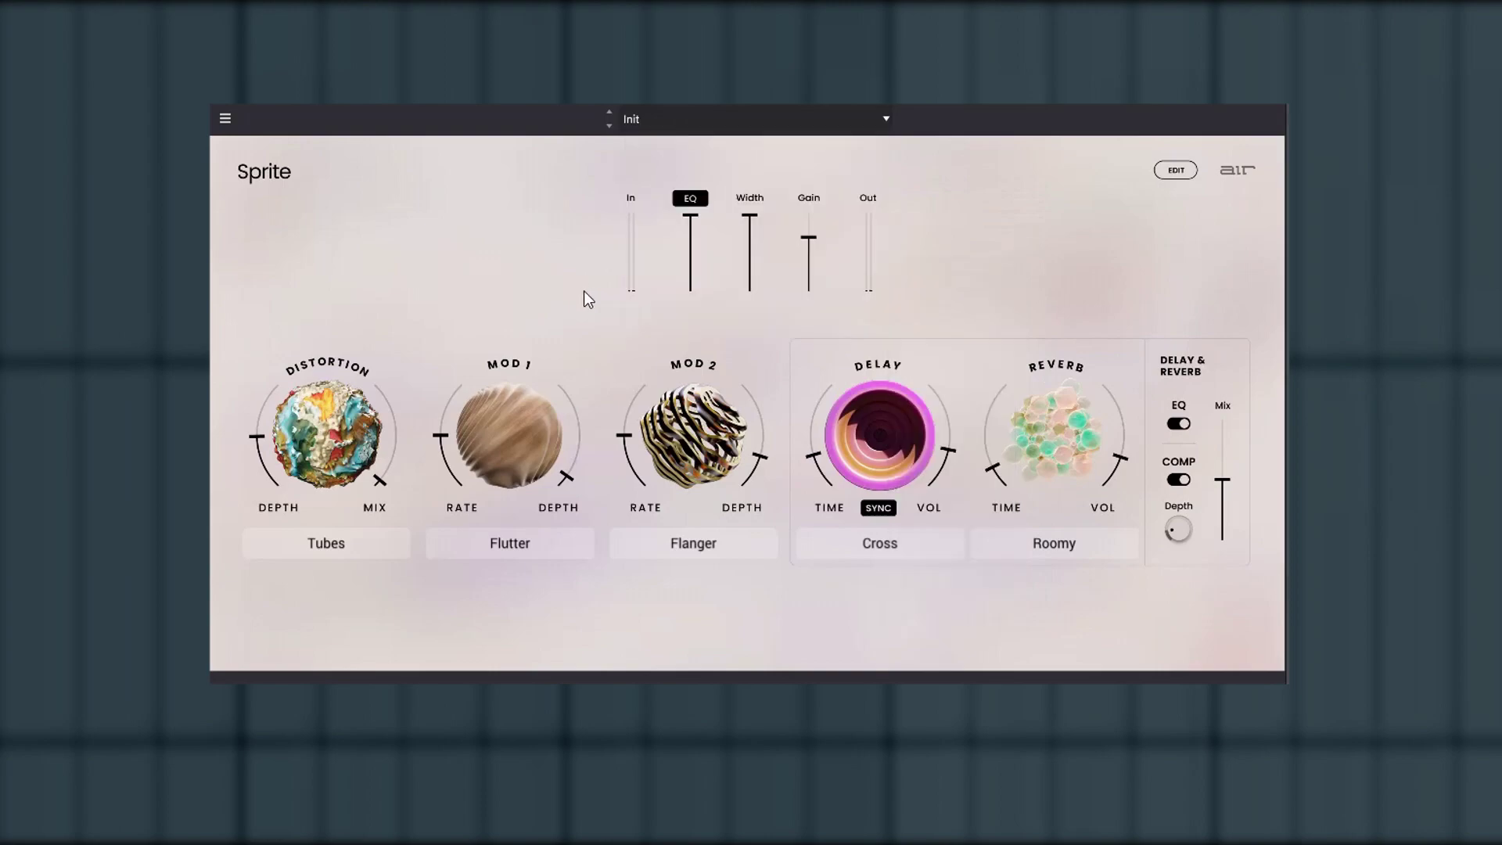